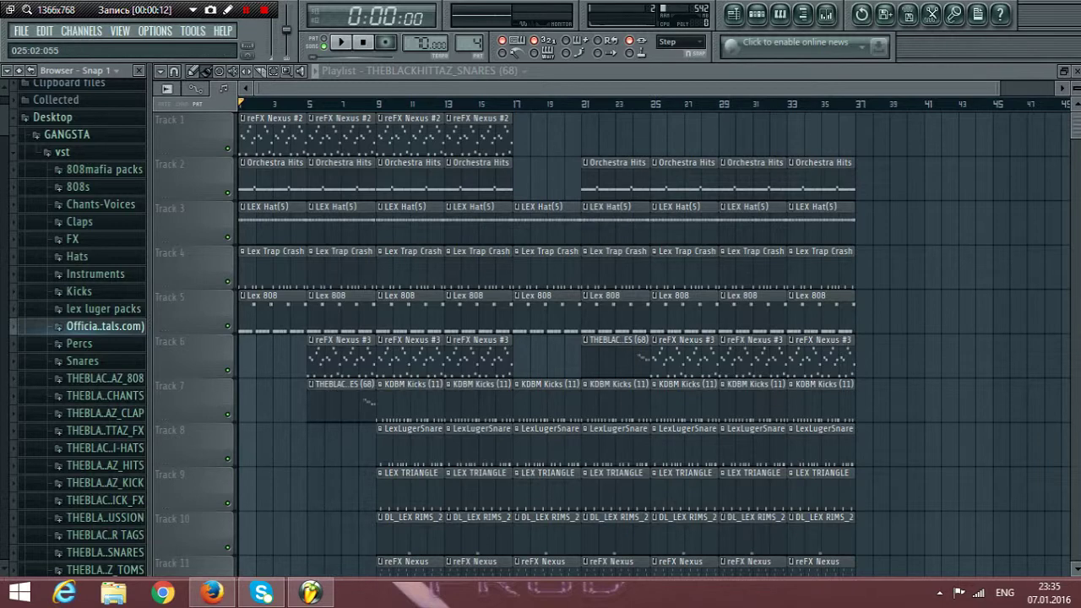
Step: Switch from the playlist to the step sequencer, select pattern 1 (reFX Nexus) and start playback
{"action": "left_click", "coordinate": [733, 14]}
{"action": "left_click", "coordinate": [733, 15]}
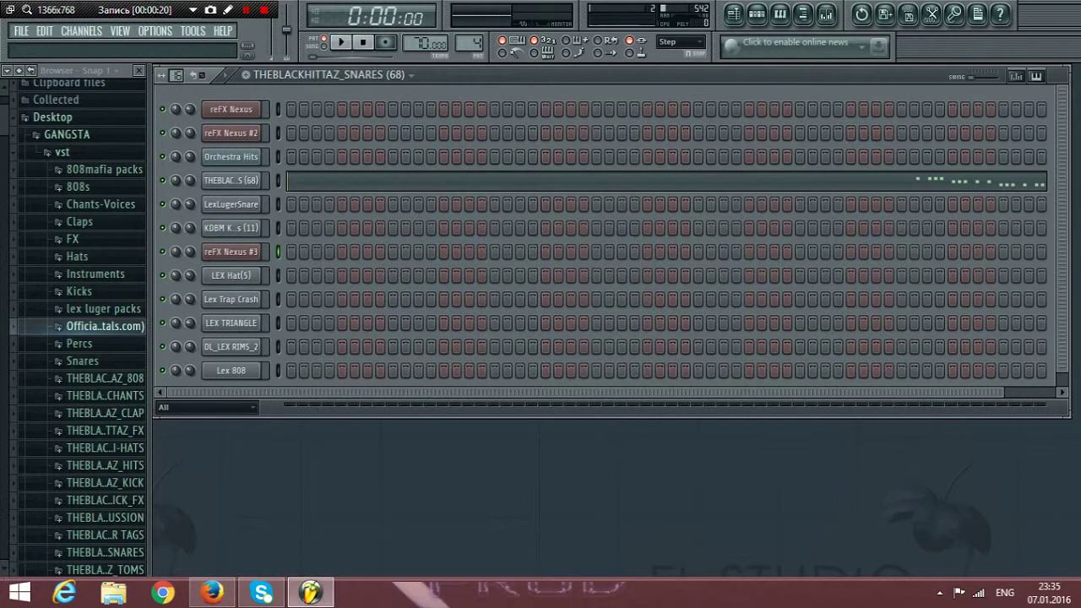
{"action": "mouse_move", "coordinate": [257, 32]}
{"action": "left_mouse_down"}
{"action": "mouse_move", "coordinate": [309, 95]}
{"action": "mouse_move", "coordinate": [258, 32]}
{"action": "left_mouse_up"}
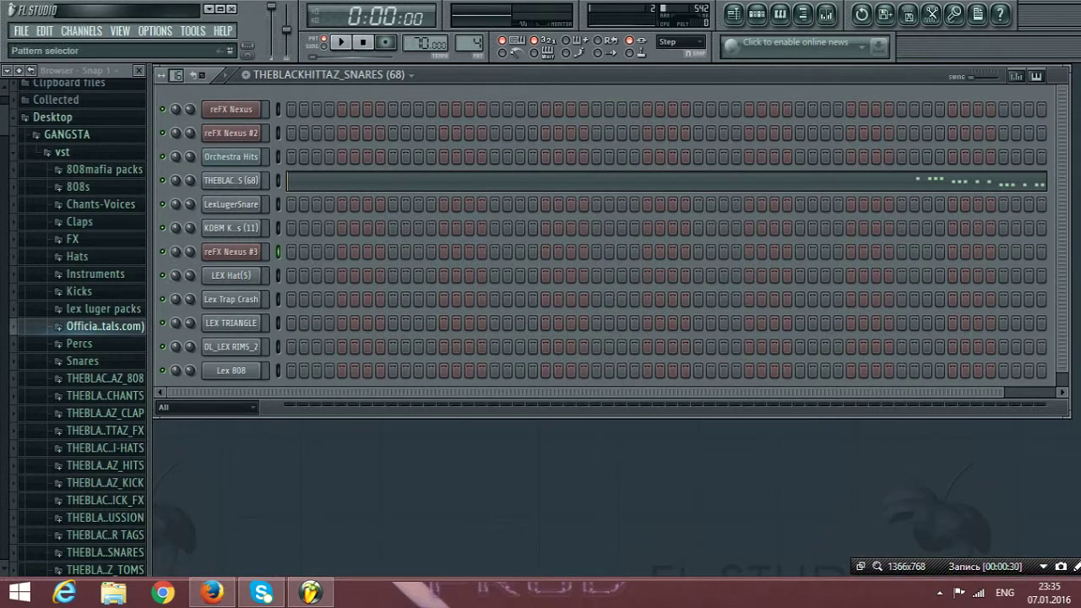
{"action": "scroll", "coordinate": [468, 43], "scroll_direction": "down", "scroll_amount": 3}
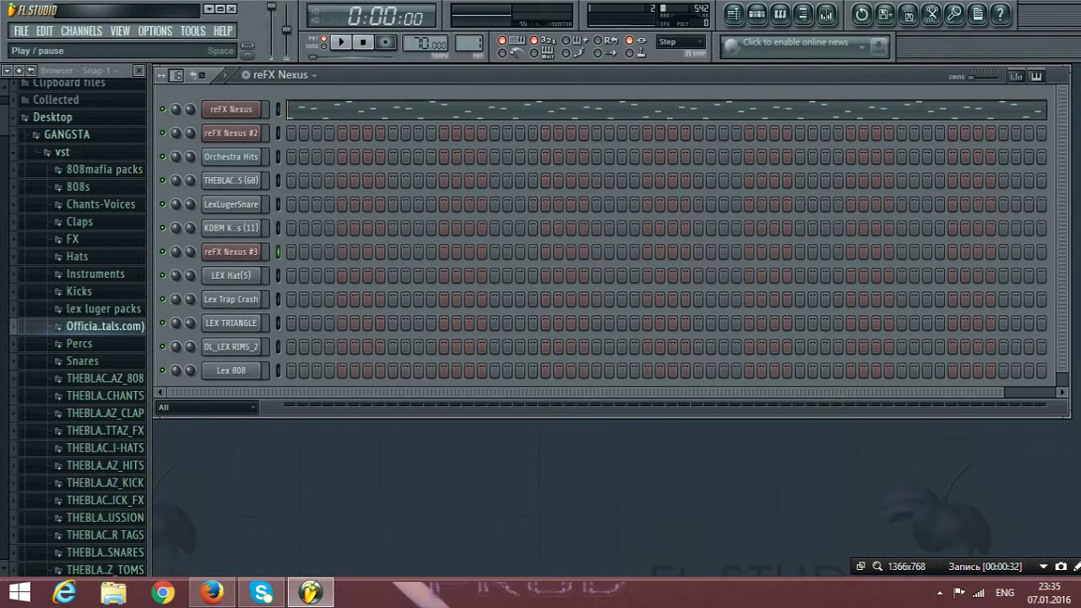
{"action": "left_click", "coordinate": [342, 41]}
Step: Open the reFX Nexus channel's plugin interface to examine the preset used for the melody
{"action": "left_click", "coordinate": [231, 109]}
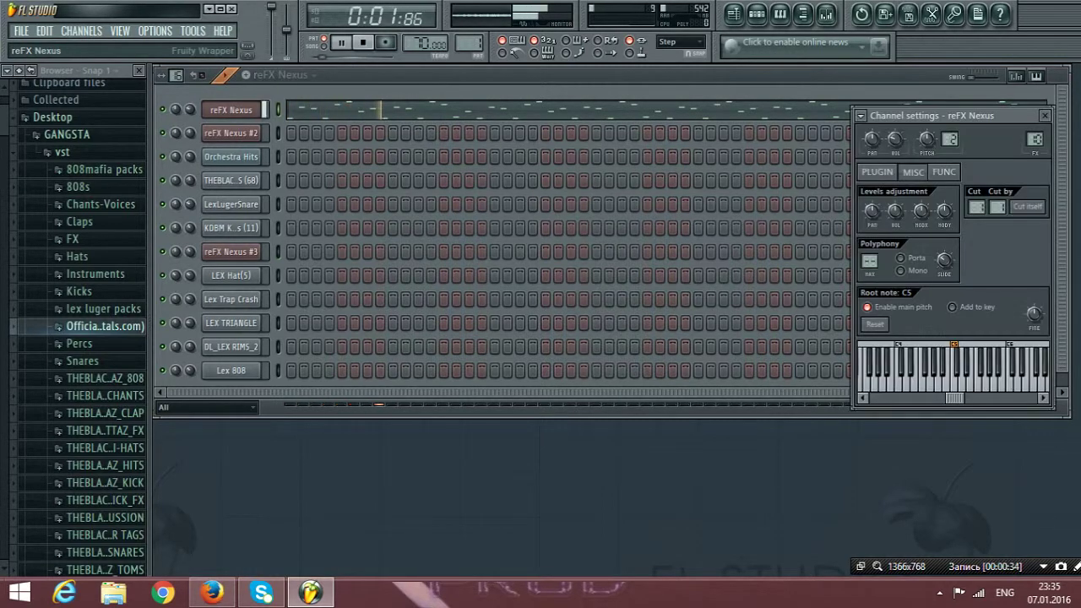
{"action": "left_click", "coordinate": [230, 110]}
{"action": "left_click", "coordinate": [230, 109]}
{"action": "left_click", "coordinate": [230, 109]}
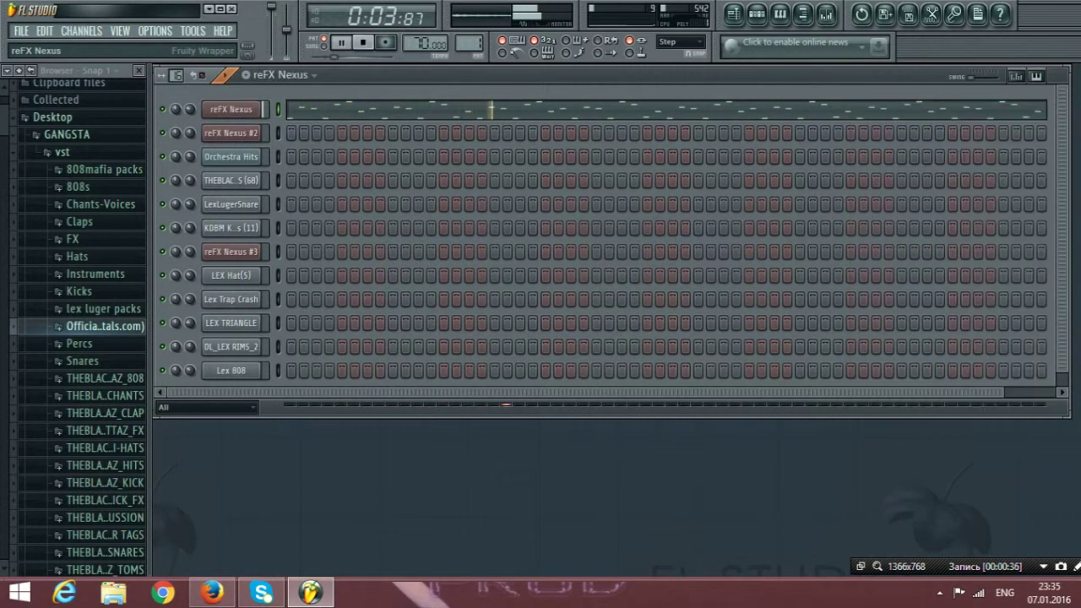
{"action": "left_click", "coordinate": [231, 110]}
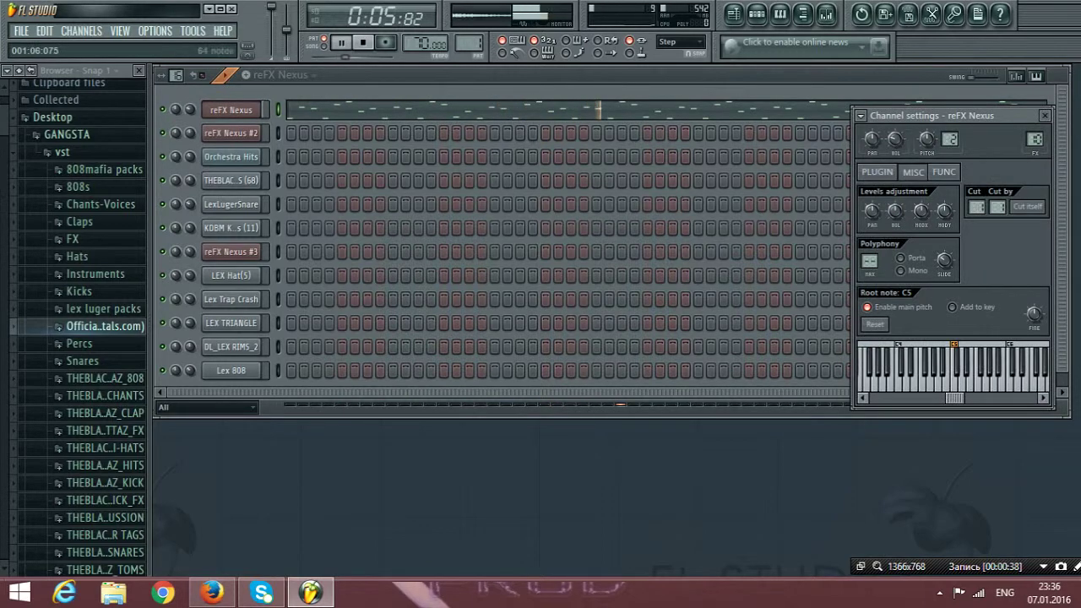
{"action": "left_click", "coordinate": [877, 173]}
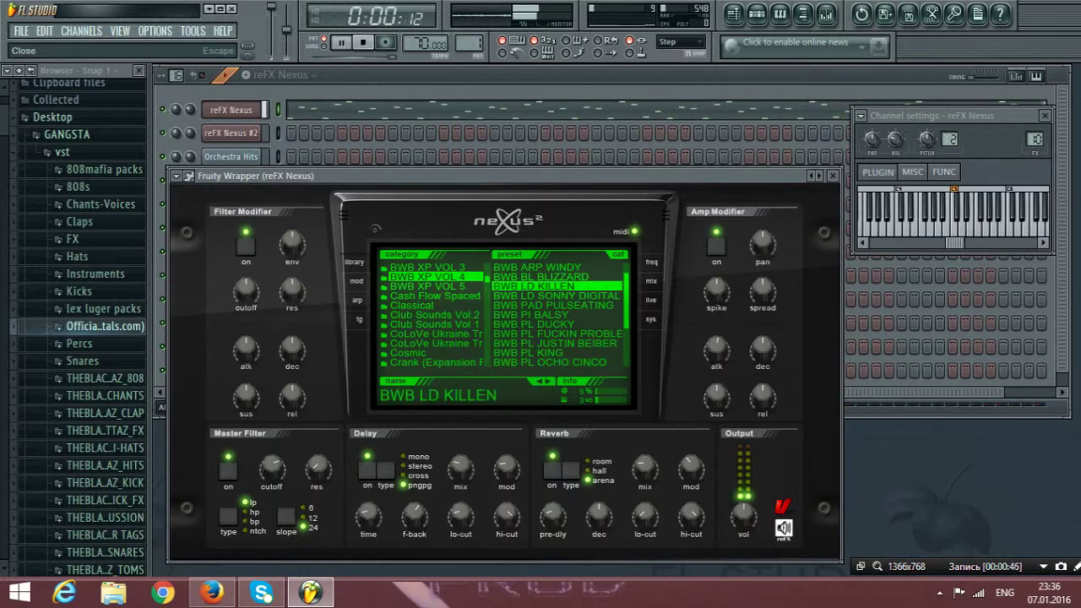
Step: Inspect the Parametric EQ, Multiband Compressor and Stereo Enhancer on mixer Insert 10, then close the mixer and the Nexus window
{"action": "left_click", "coordinate": [826, 13]}
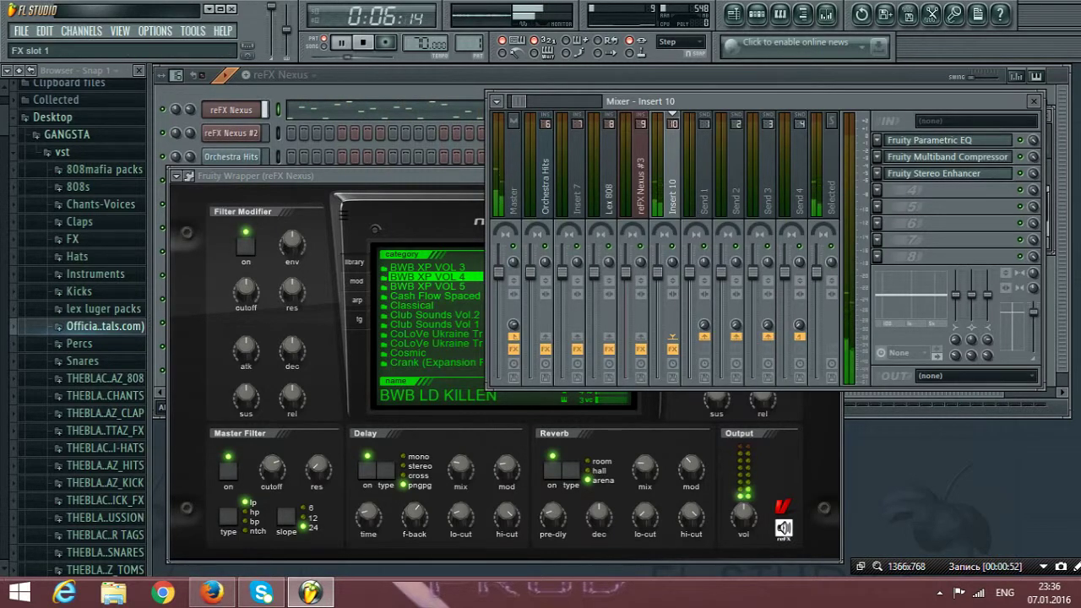
{"action": "left_click", "coordinate": [942, 140]}
{"action": "left_click", "coordinate": [941, 140]}
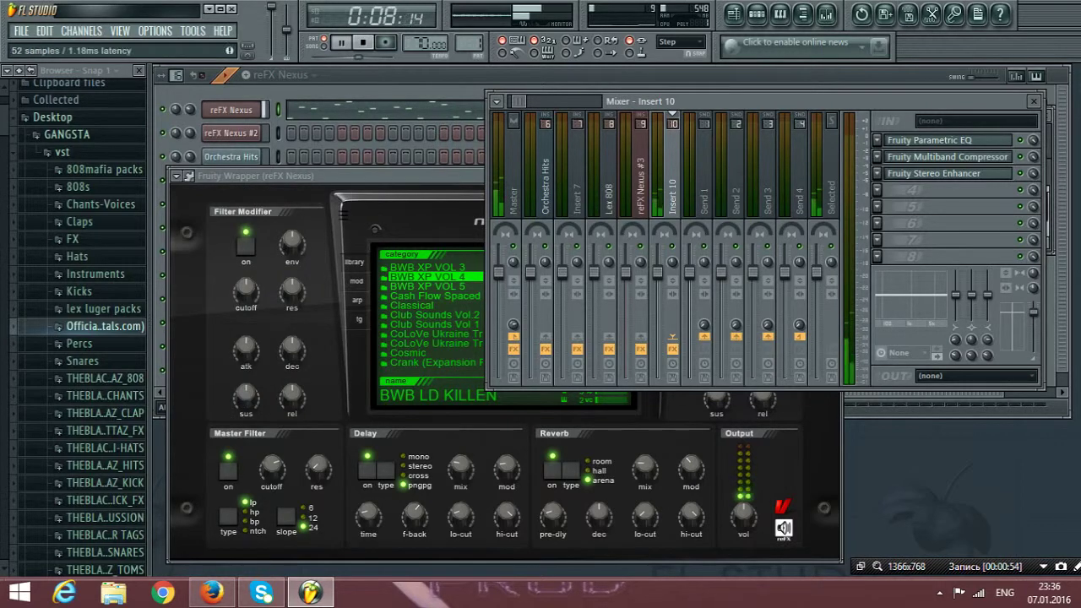
{"action": "left_click", "coordinate": [947, 156]}
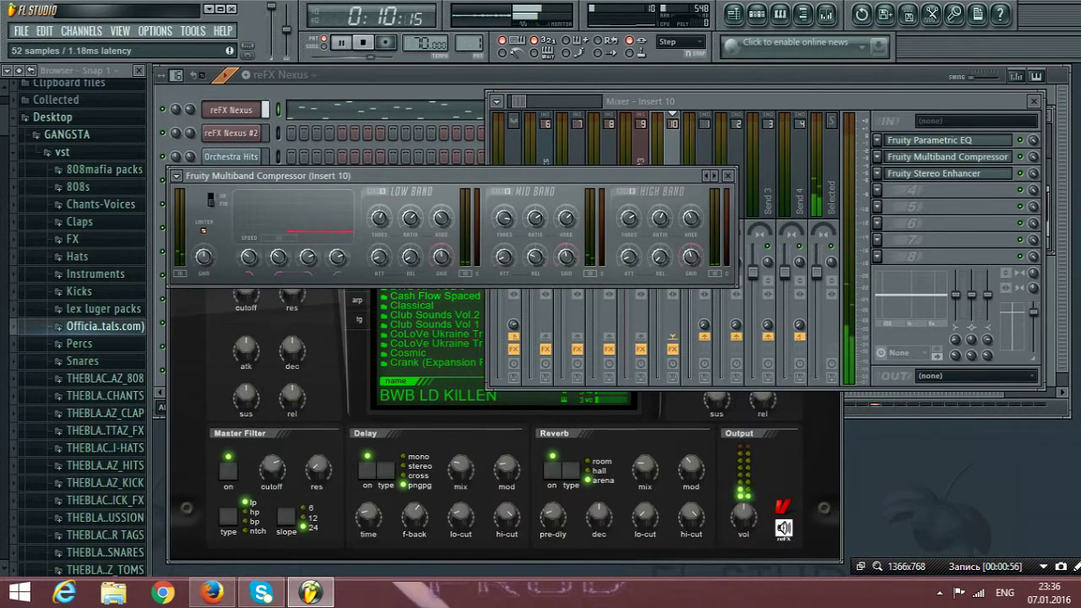
{"action": "left_click", "coordinate": [948, 156]}
{"action": "left_click", "coordinate": [948, 173]}
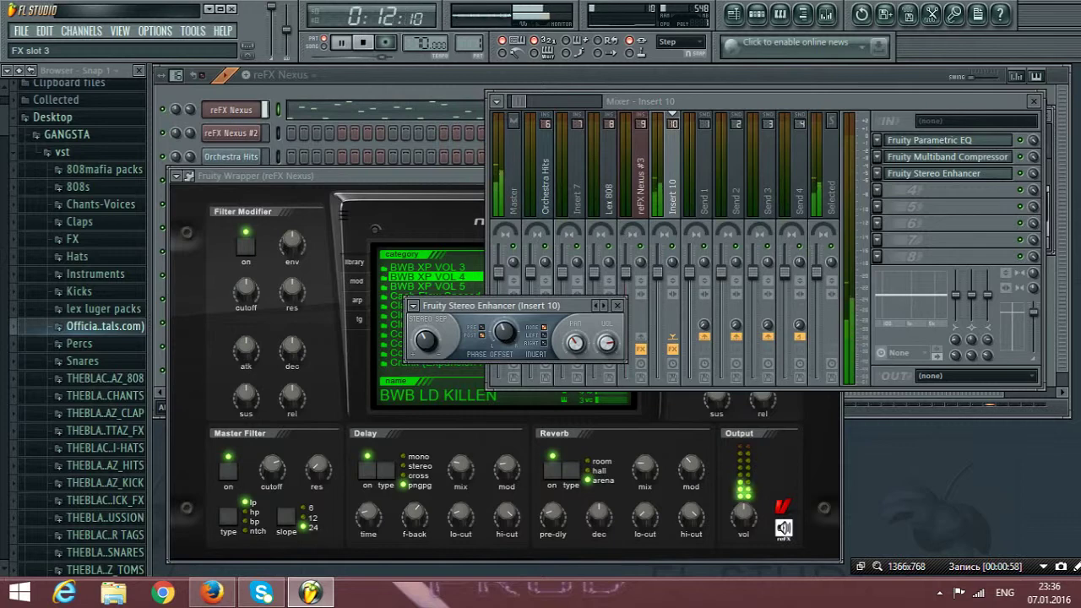
{"action": "left_click", "coordinate": [947, 173]}
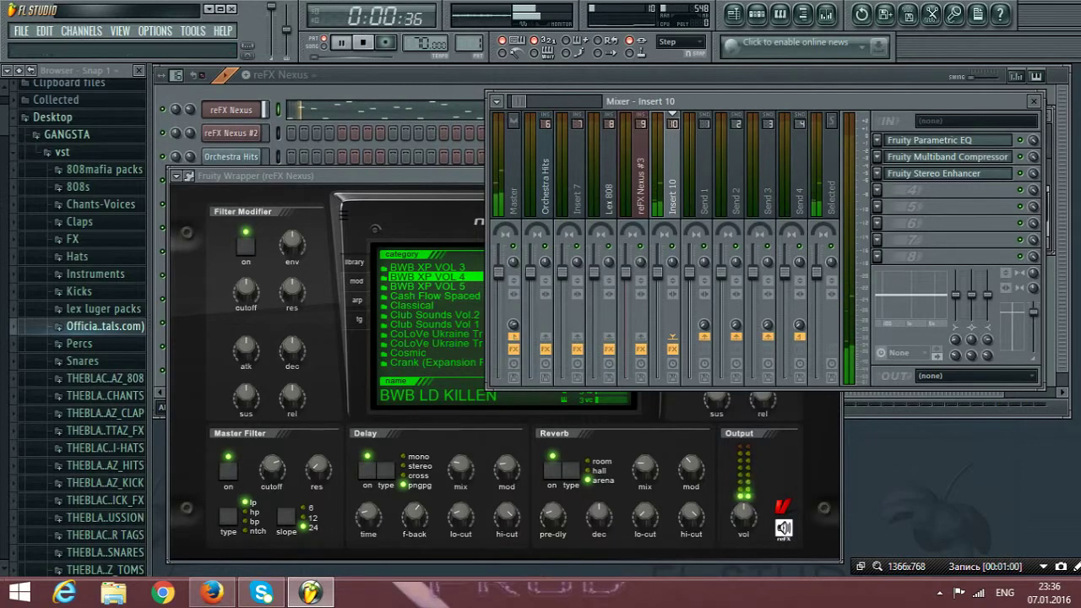
{"action": "left_click", "coordinate": [1034, 101]}
{"action": "left_click", "coordinate": [830, 176]}
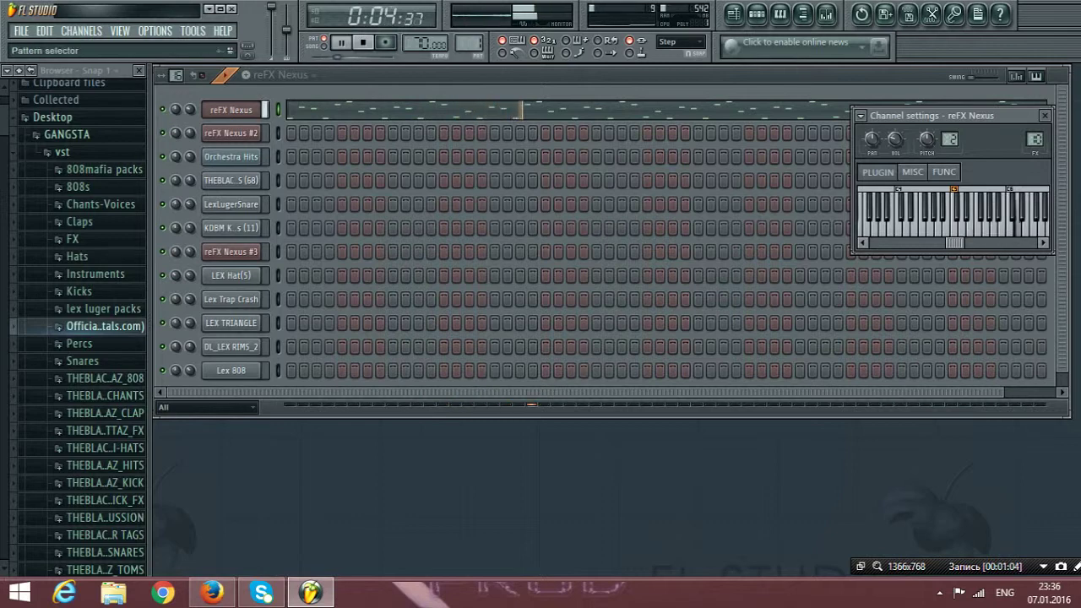
Step: Switch to pattern 2 and examine the preset loaded in the reFX Nexus #2 plugin, then close its window
{"action": "scroll", "coordinate": [469, 43], "scroll_direction": "up", "scroll_amount": 1}
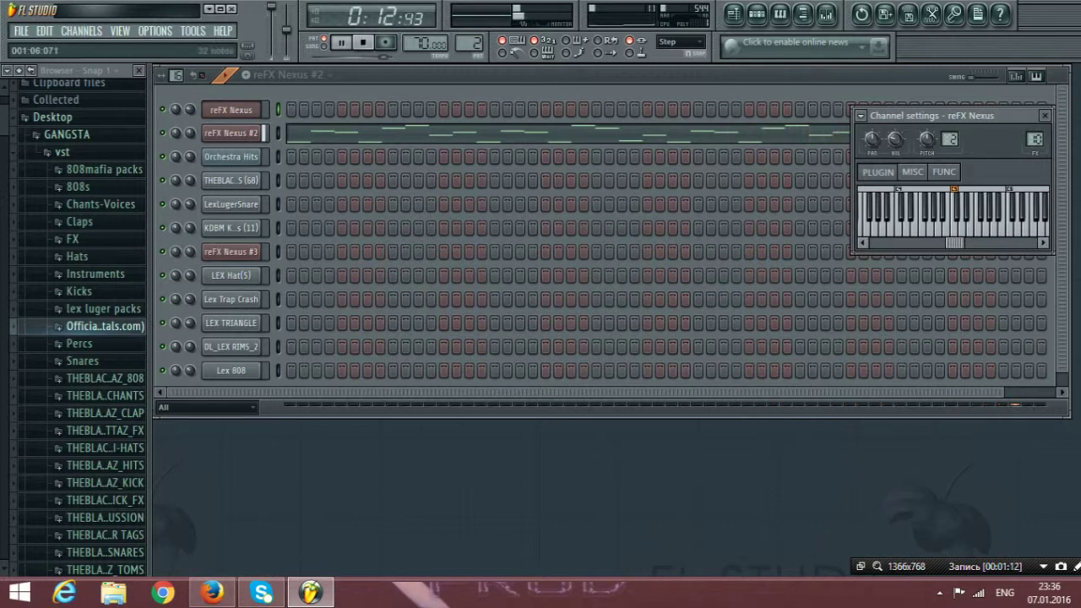
{"action": "left_click", "coordinate": [231, 133]}
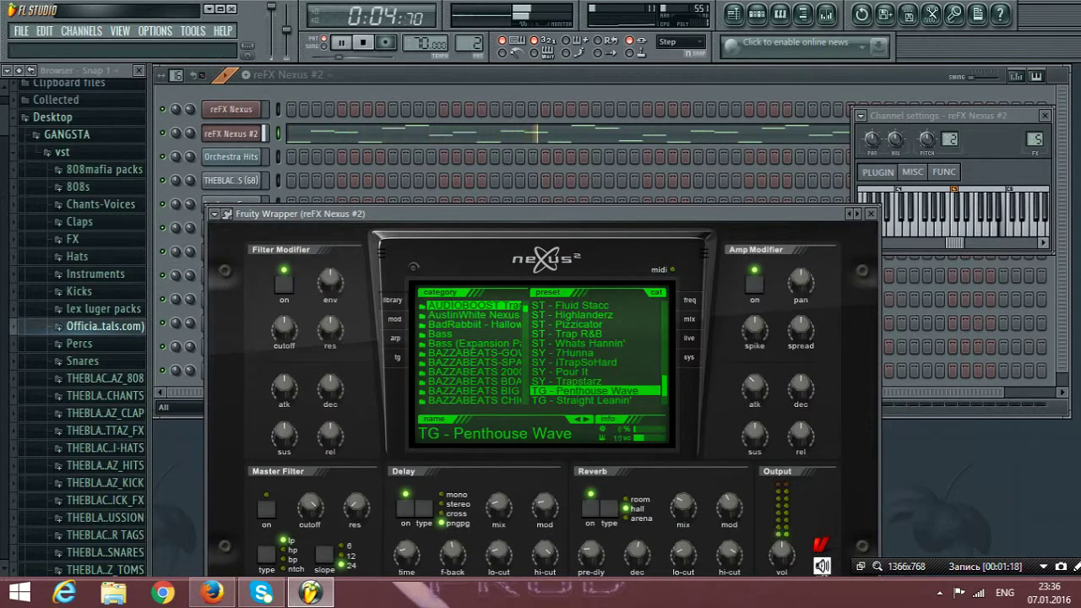
{"action": "left_click", "coordinate": [871, 214]}
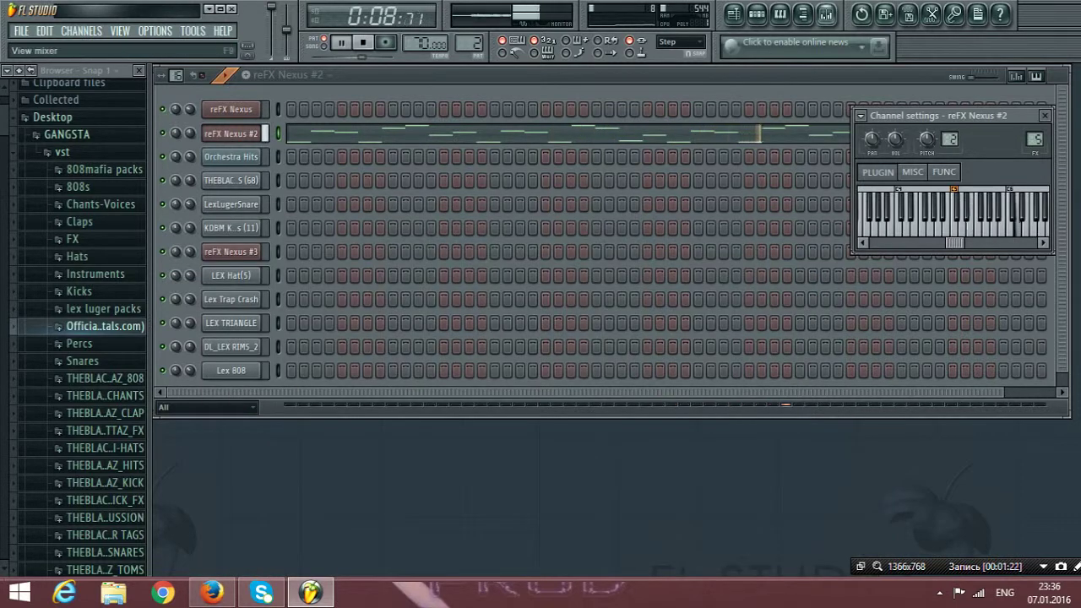
Step: Inspect the Gross Beat effect on the reFX Nexus #2 mixer track, close it with the mixer, and stop playback
{"action": "left_click", "coordinate": [826, 14]}
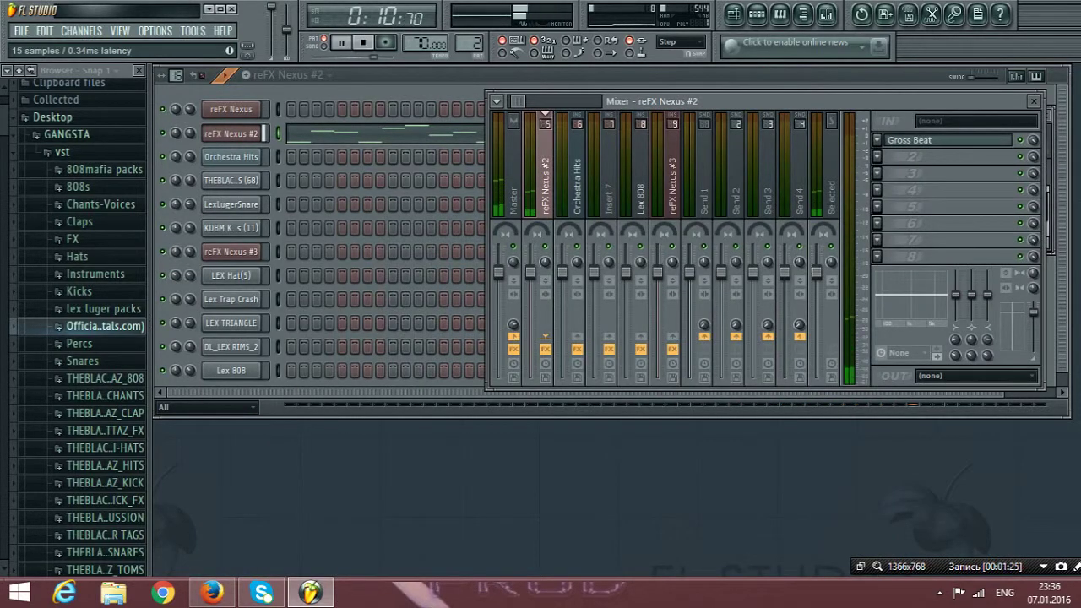
{"action": "left_click", "coordinate": [921, 140]}
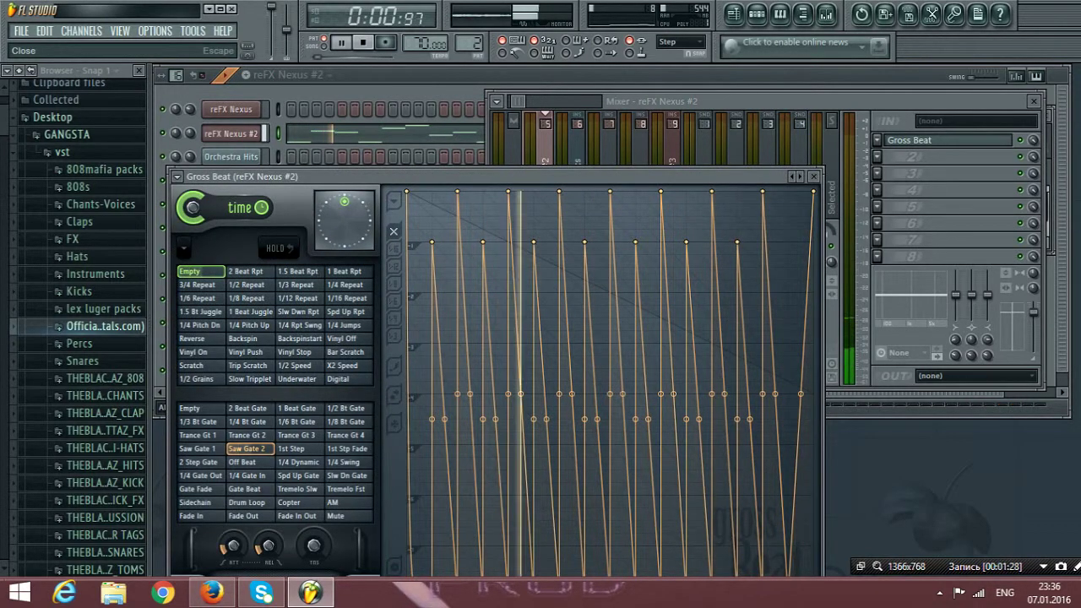
{"action": "left_click", "coordinate": [813, 177]}
{"action": "key", "text": "F9"}
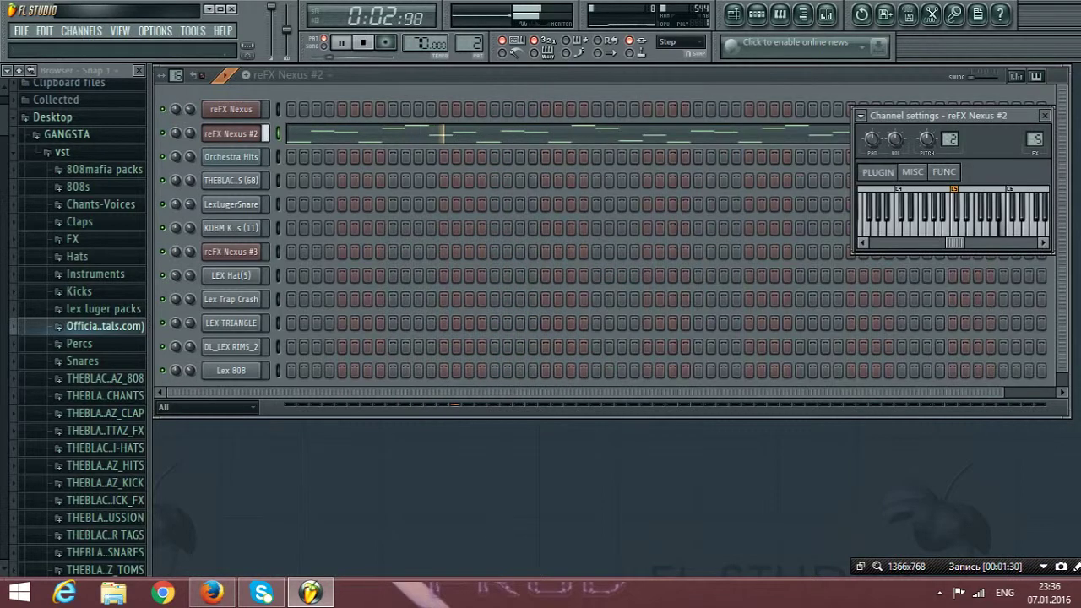
{"action": "left_click", "coordinate": [363, 42]}
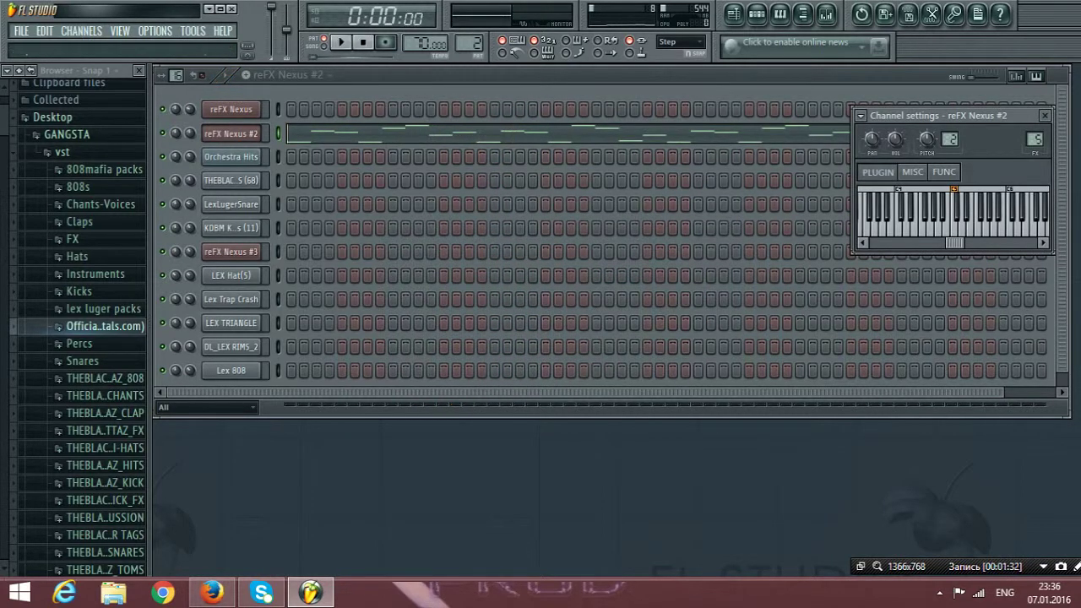
Step: Select pattern 3 (Orchestra Hits), play it through and stop playback
{"action": "scroll", "coordinate": [469, 43], "scroll_direction": "up", "scroll_amount": 1}
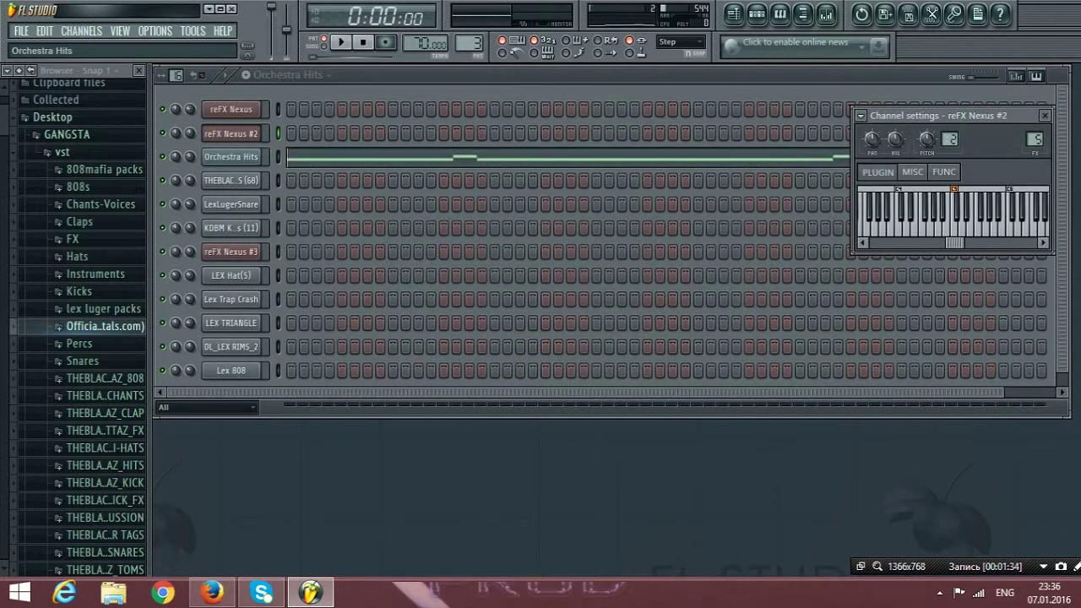
{"action": "left_click", "coordinate": [341, 43]}
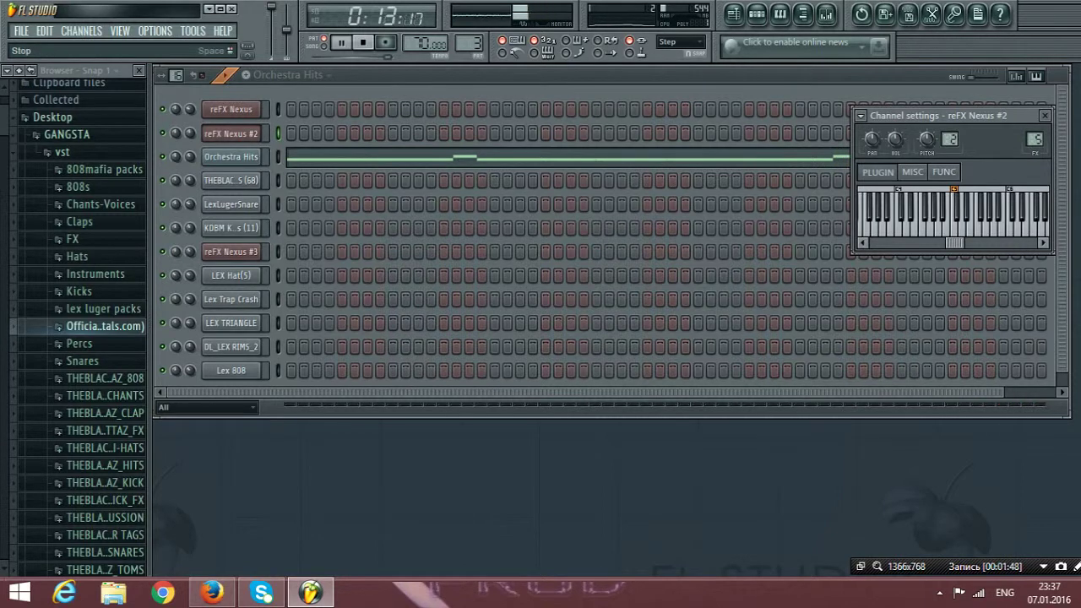
{"action": "key", "text": "space"}
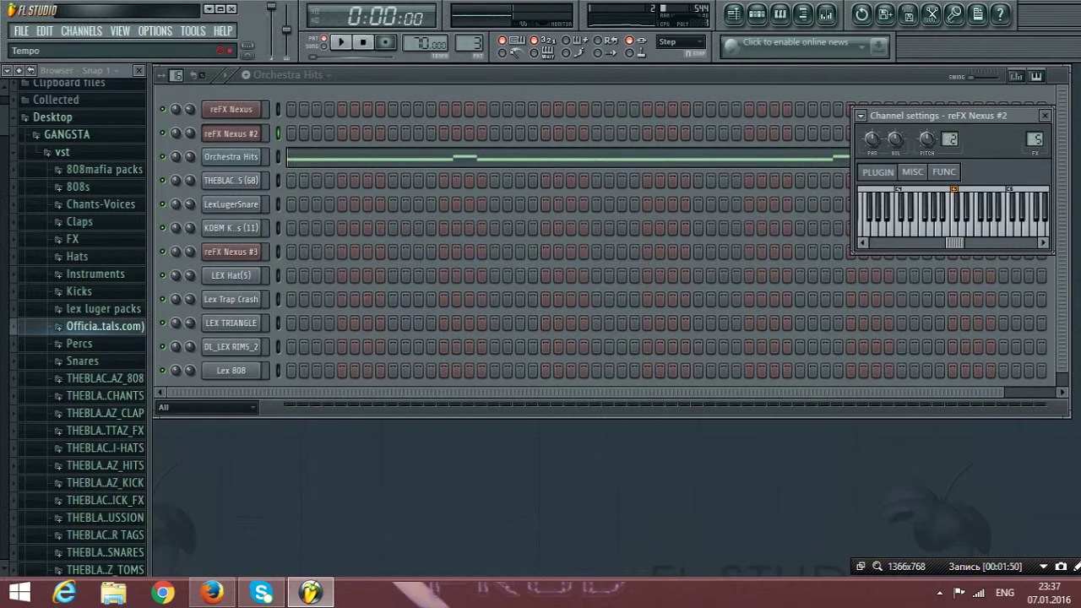
Step: Play pattern 4 (THEBLACKHITTAZ_SNARES) and examine its snare roll notes in the piano roll, then close it and stop playback
{"action": "scroll", "coordinate": [468, 42], "scroll_direction": "up", "scroll_amount": 1}
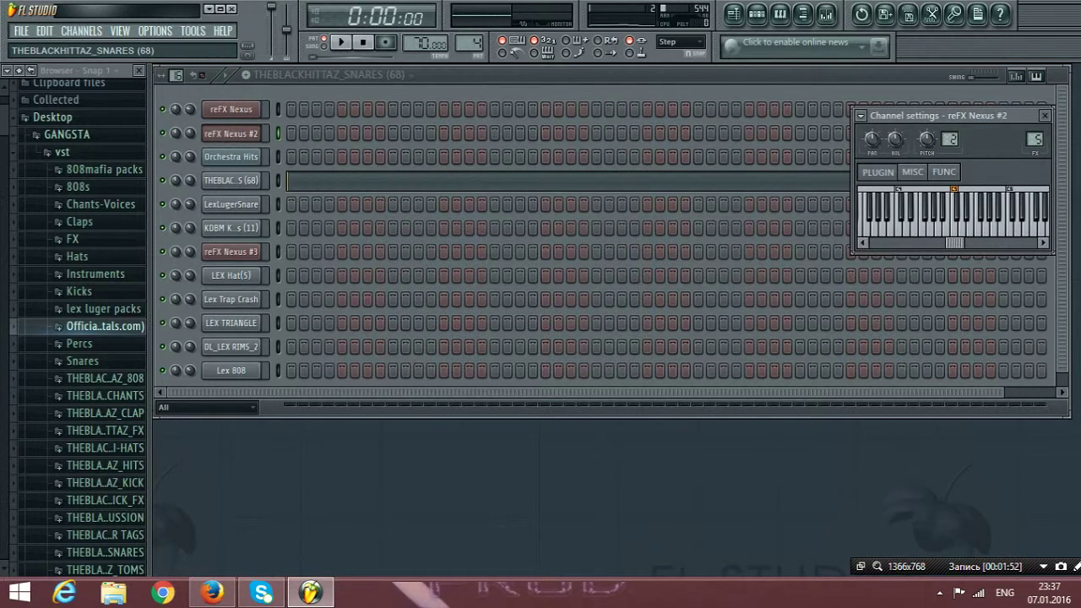
{"action": "left_click", "coordinate": [341, 42]}
{"action": "left_click", "coordinate": [385, 181]}
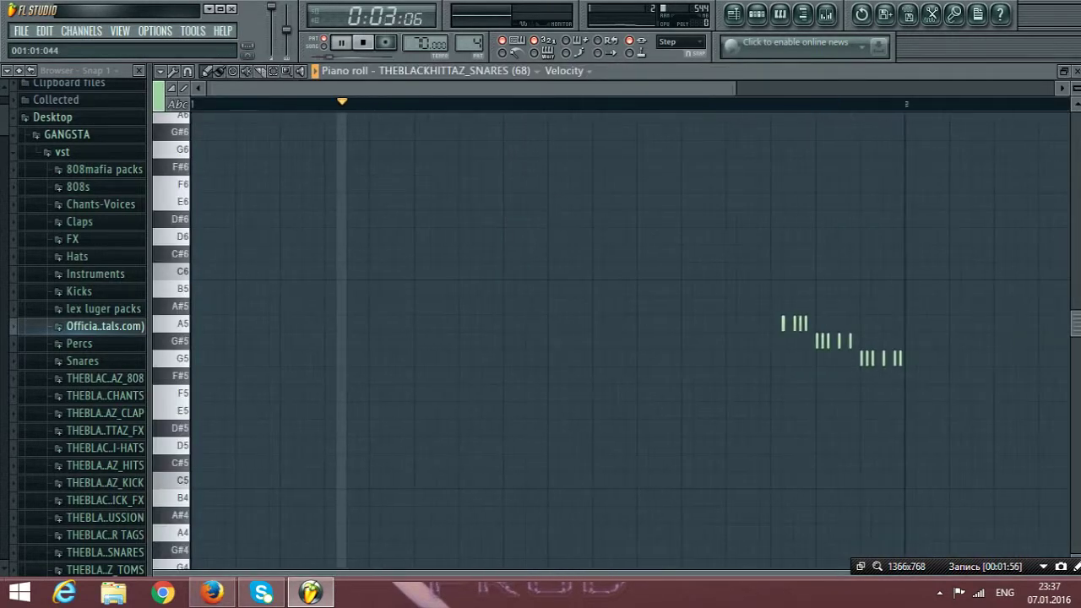
{"action": "left_click_drag", "start_coordinate": [736, 87], "coordinate": [887, 88]}
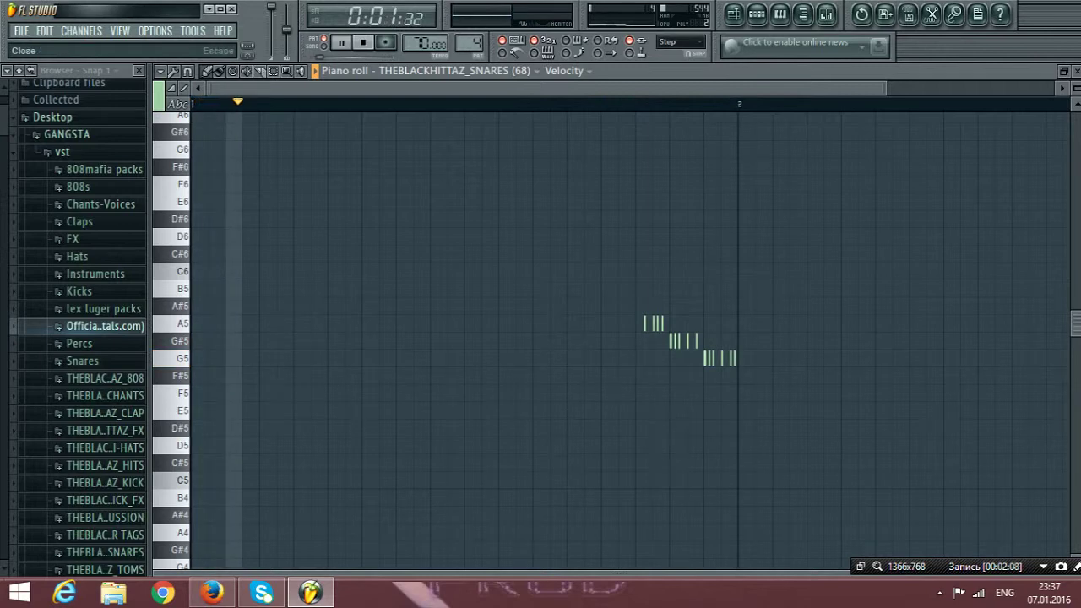
{"action": "left_click", "coordinate": [1077, 71]}
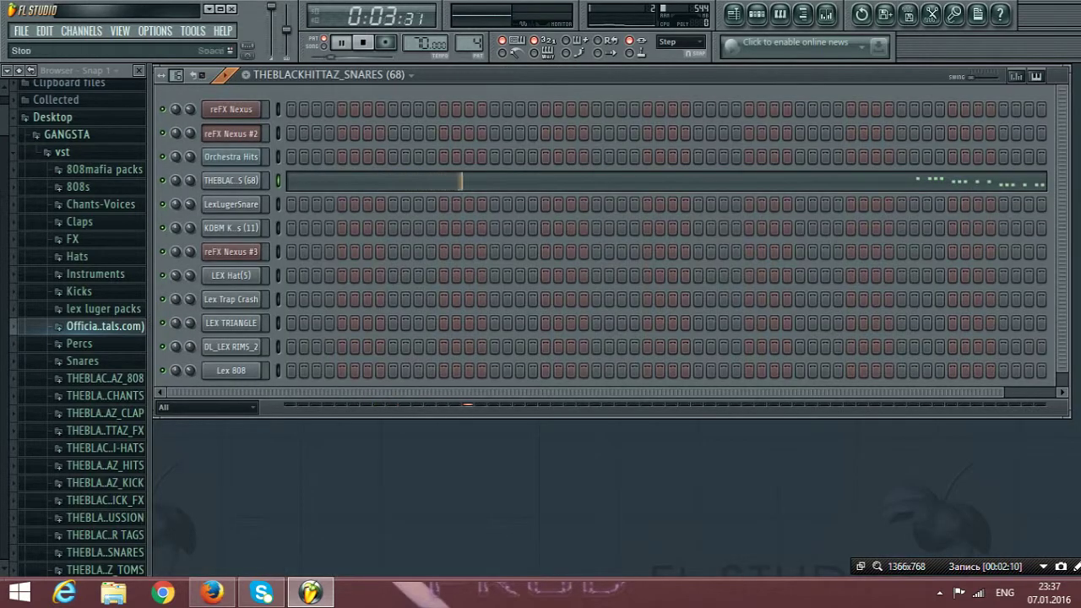
{"action": "key", "text": "space"}
Step: Select pattern 5 (LexLugerSnare), listen to its snare steps and stop playback
{"action": "scroll", "coordinate": [469, 43], "scroll_direction": "up", "scroll_amount": 1}
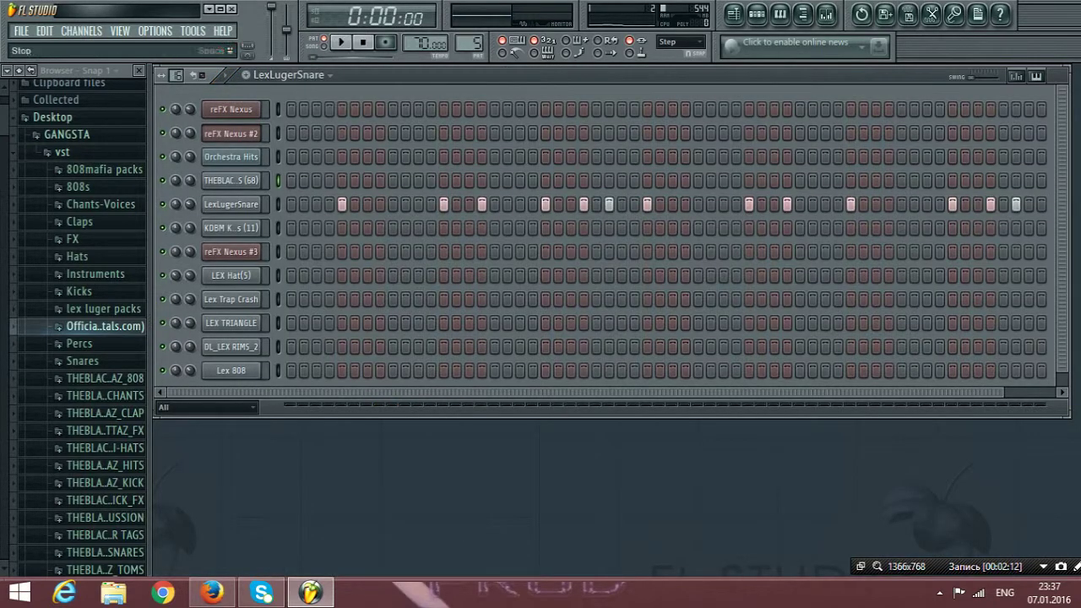
{"action": "key", "text": "space"}
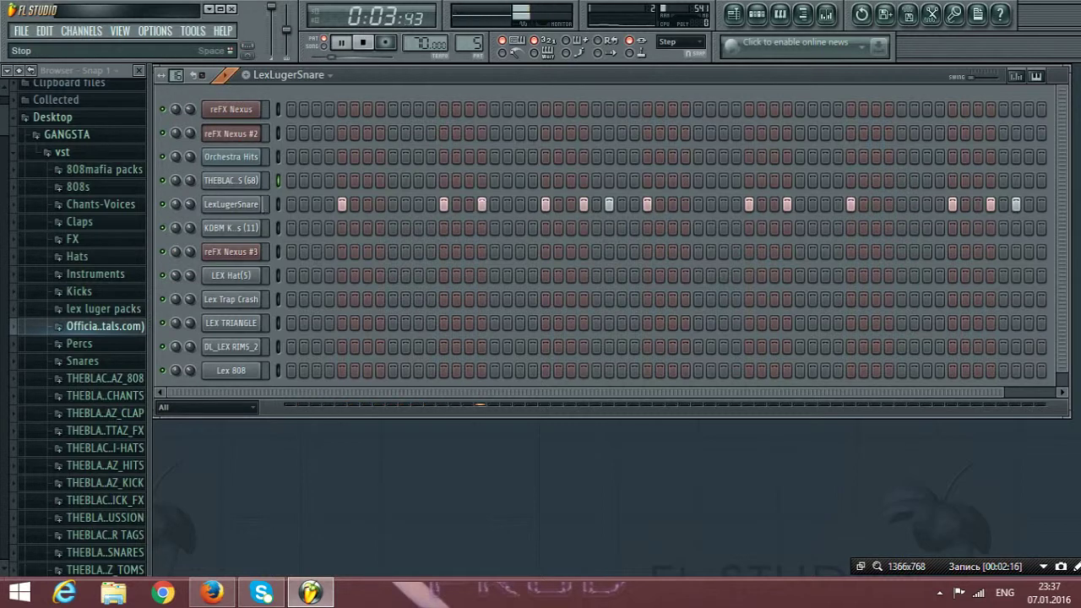
{"action": "key", "text": "space"}
Step: Select pattern 6 (KDBM Kicks), listen to its kick steps and stop playback
{"action": "key", "text": "KP_Add"}
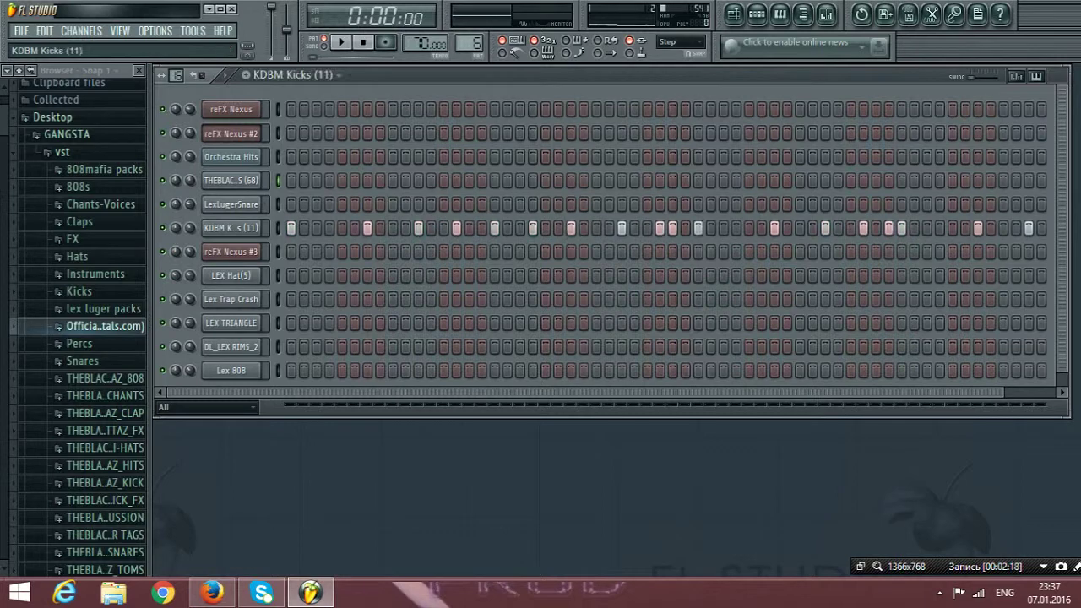
{"action": "key", "text": "space"}
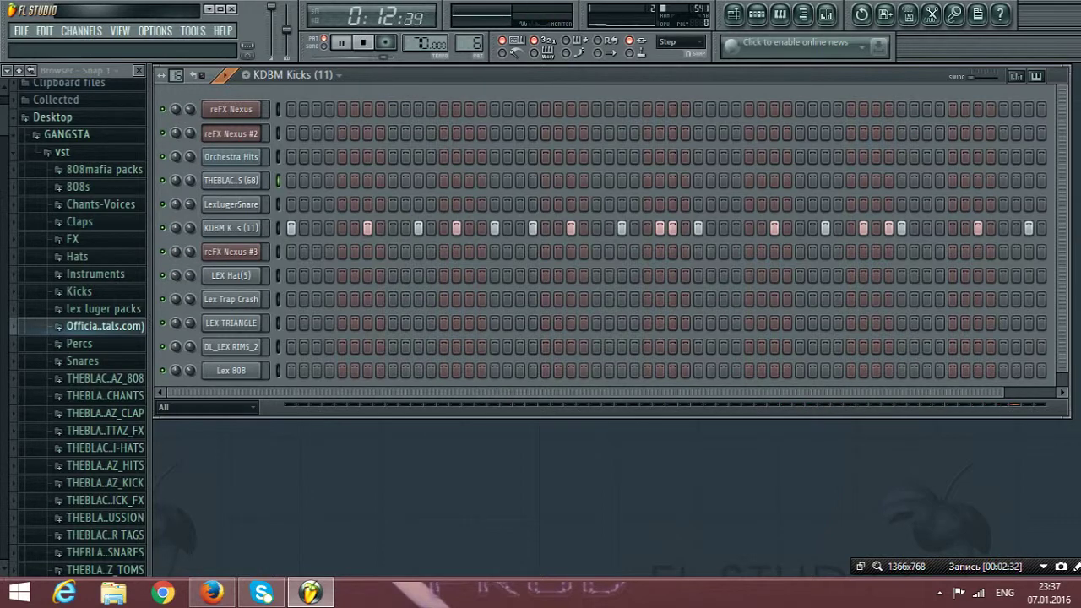
{"action": "key", "text": "space"}
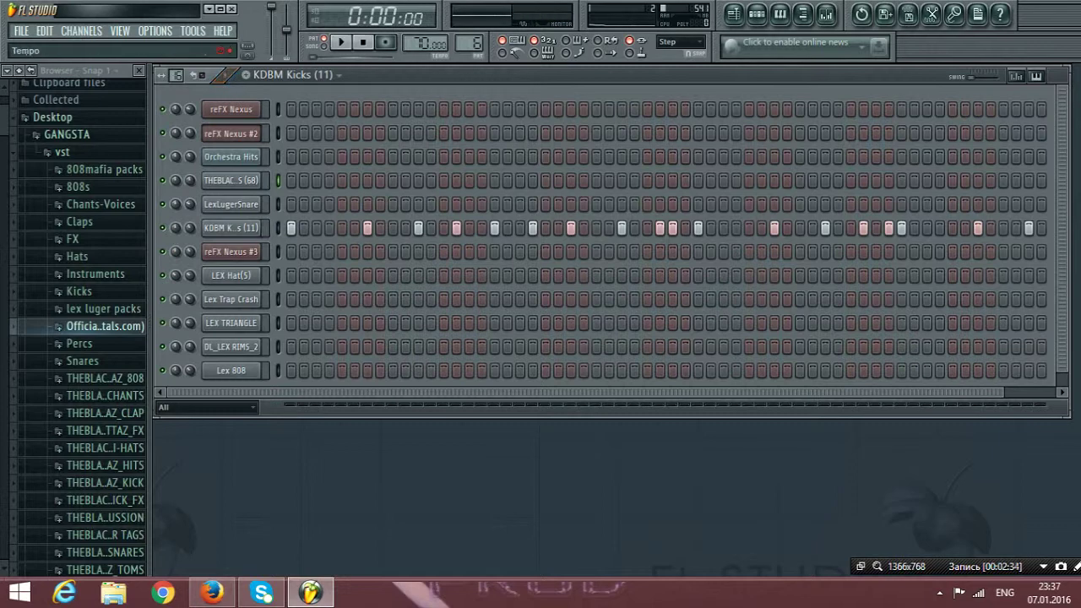
Step: Play pattern 7 and examine the preset loaded in the reFX Nexus #3 plugin, then close its window
{"action": "left_click_drag", "start_coordinate": [469, 44], "coordinate": [468, 36]}
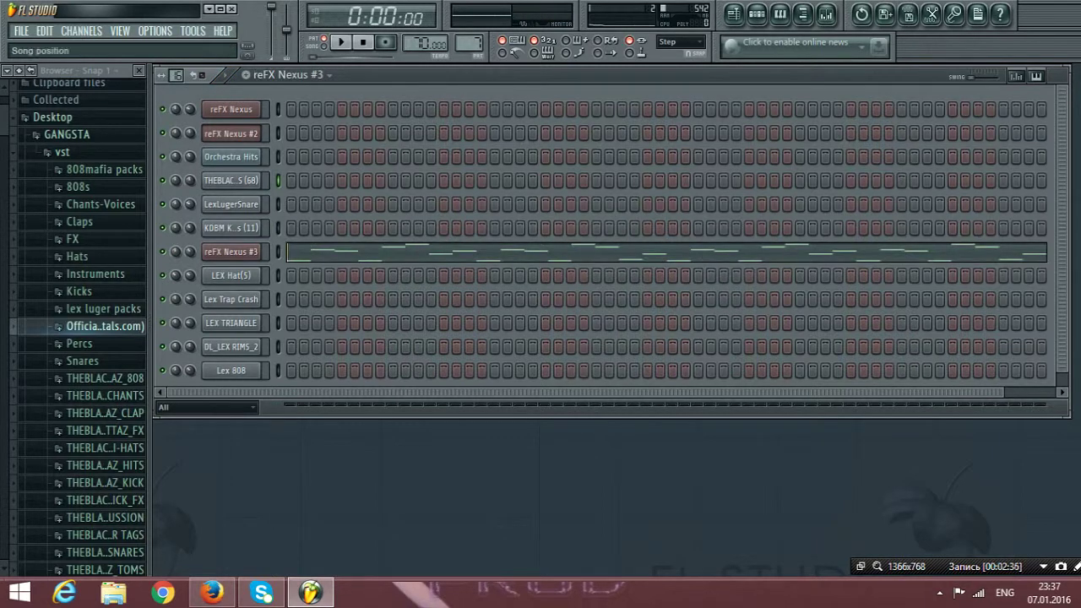
{"action": "left_click", "coordinate": [341, 42]}
{"action": "left_click", "coordinate": [230, 251]}
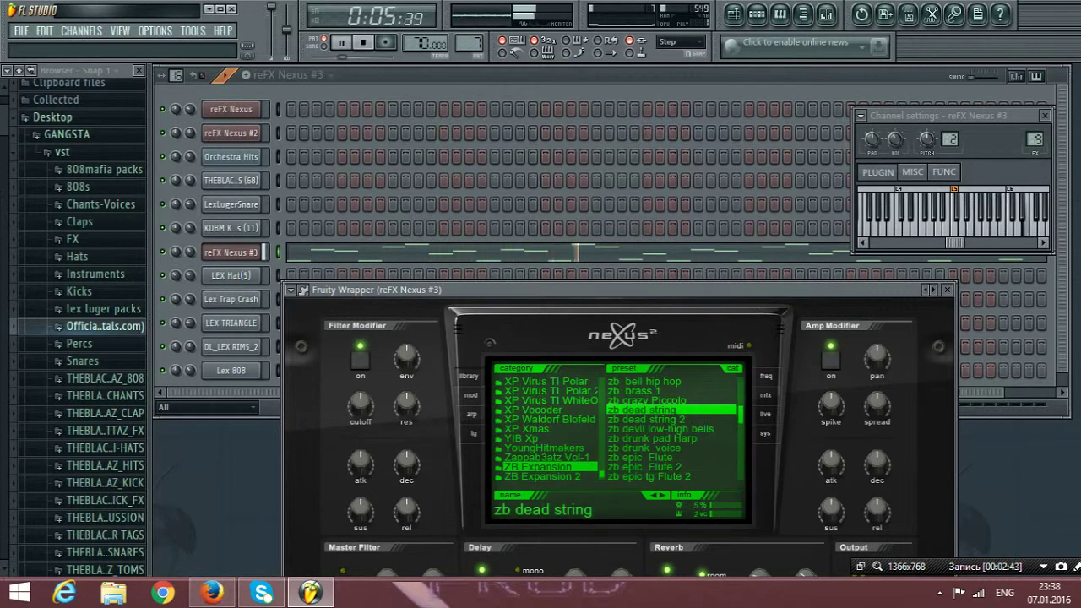
{"action": "left_click", "coordinate": [948, 290]}
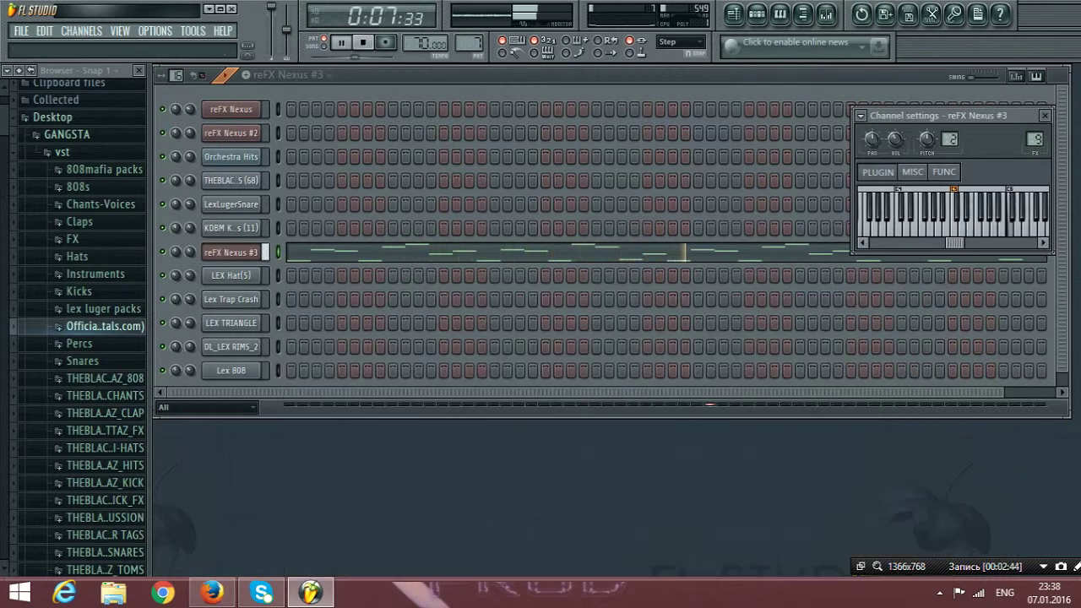
Step: Examine the reFX Nexus #3 melody notes across the whole pattern in the piano roll, then close it and stop playback
{"action": "key", "text": "Escape"}
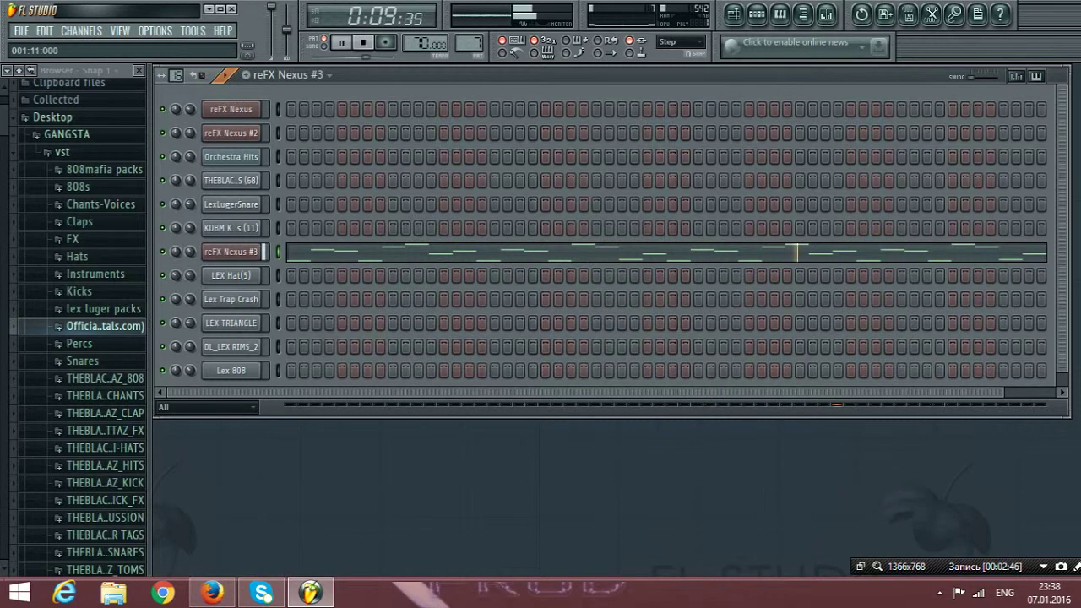
{"action": "key", "text": "F7"}
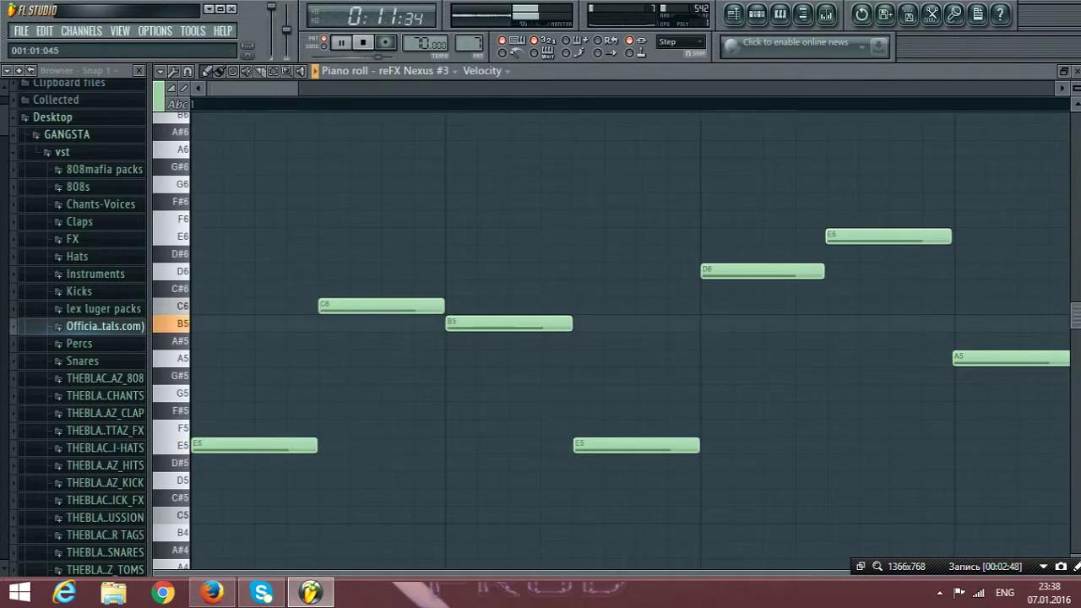
{"action": "left_click_drag", "start_coordinate": [297, 88], "coordinate": [722, 88]}
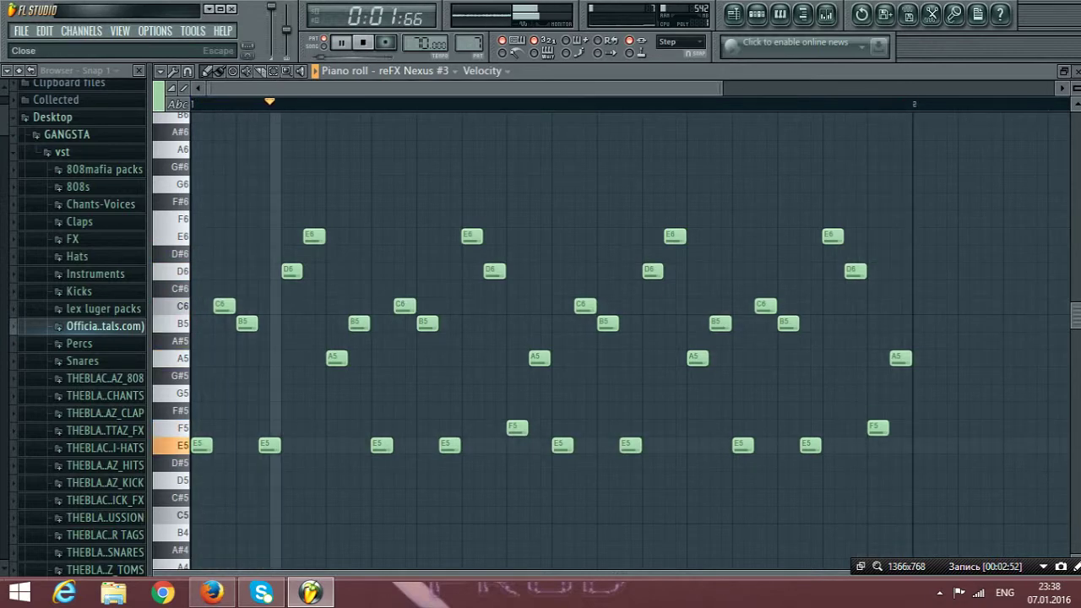
{"action": "key", "text": "Escape"}
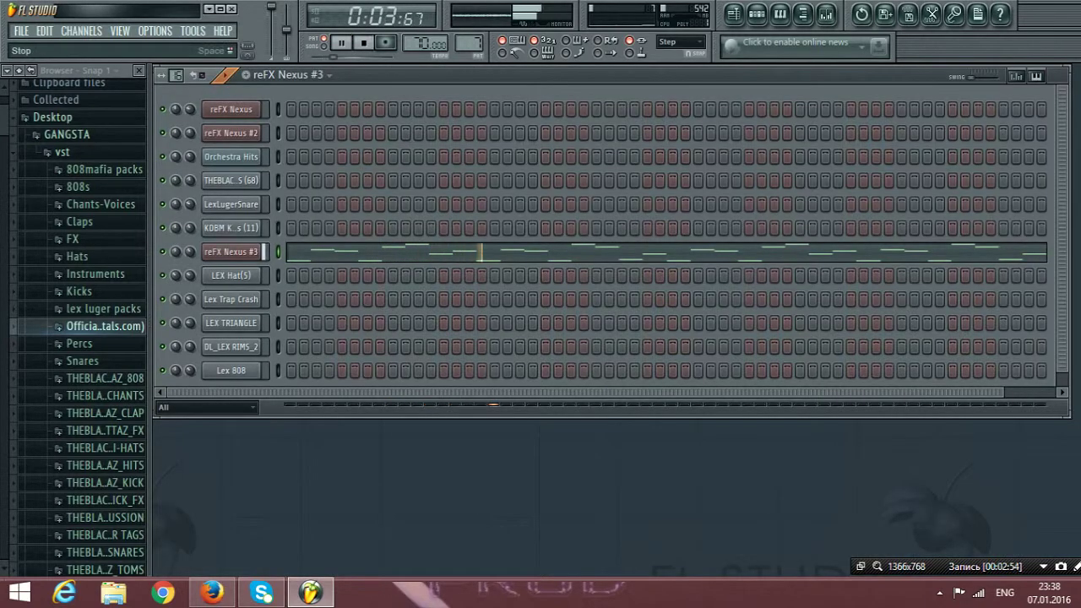
{"action": "key", "text": "space"}
Step: Play pattern 8 (Lex 808) and examine all of its bass notes in the piano roll, then close it and stop playback
{"action": "left_click_drag", "start_coordinate": [469, 43], "coordinate": [469, 37]}
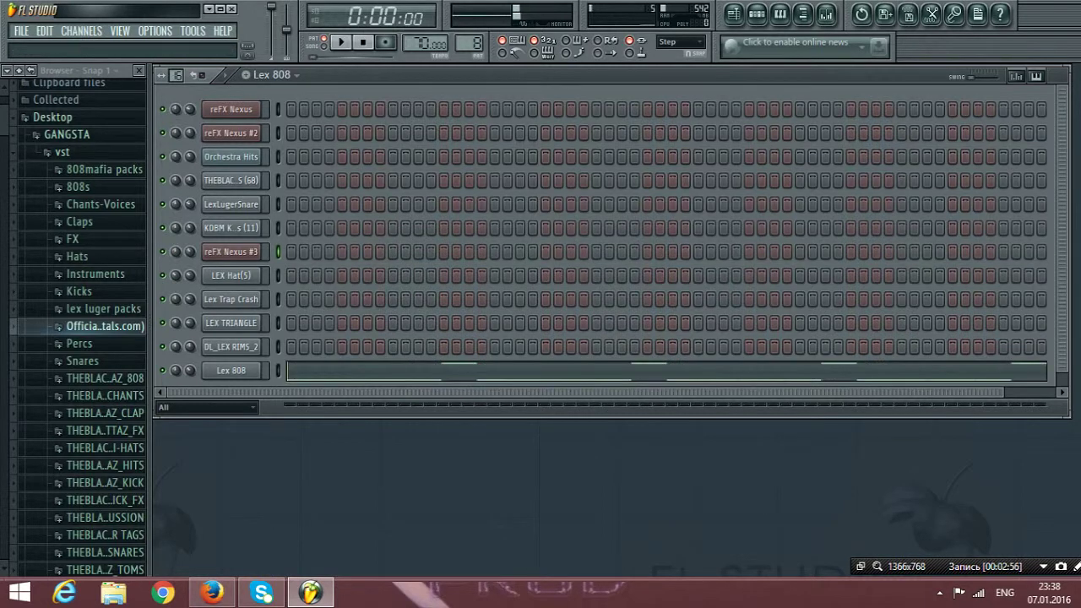
{"action": "left_click", "coordinate": [341, 42]}
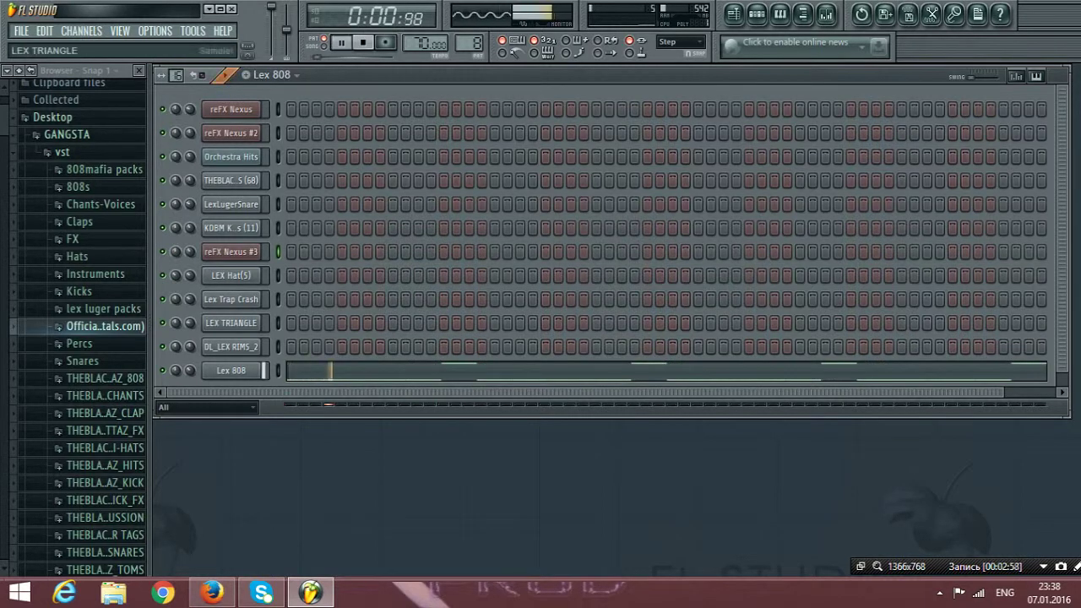
{"action": "left_click", "coordinate": [295, 367]}
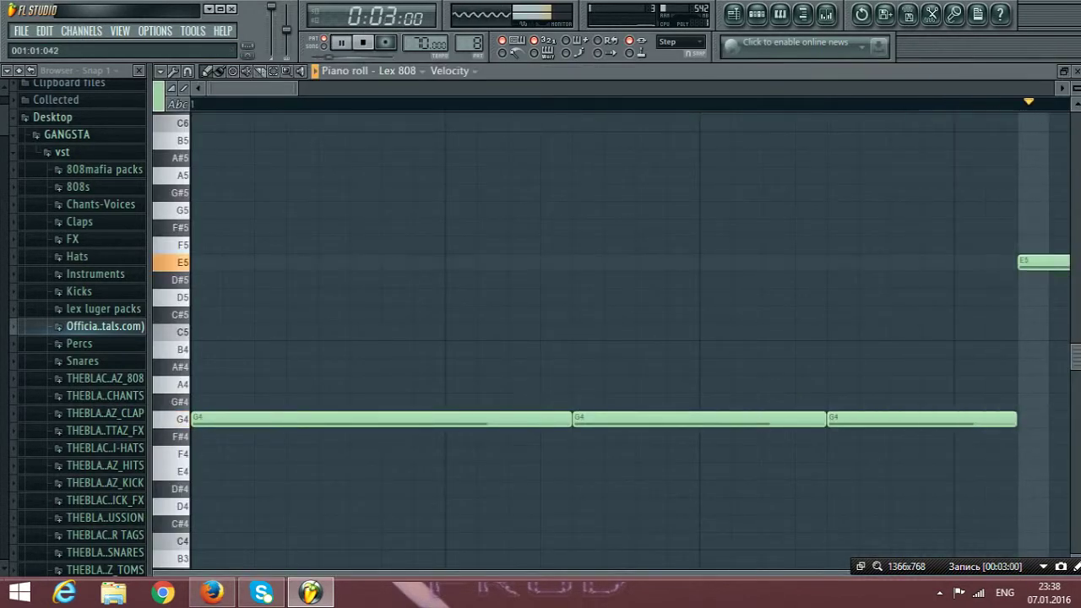
{"action": "left_click_drag", "start_coordinate": [666, 88], "coordinate": [759, 87]}
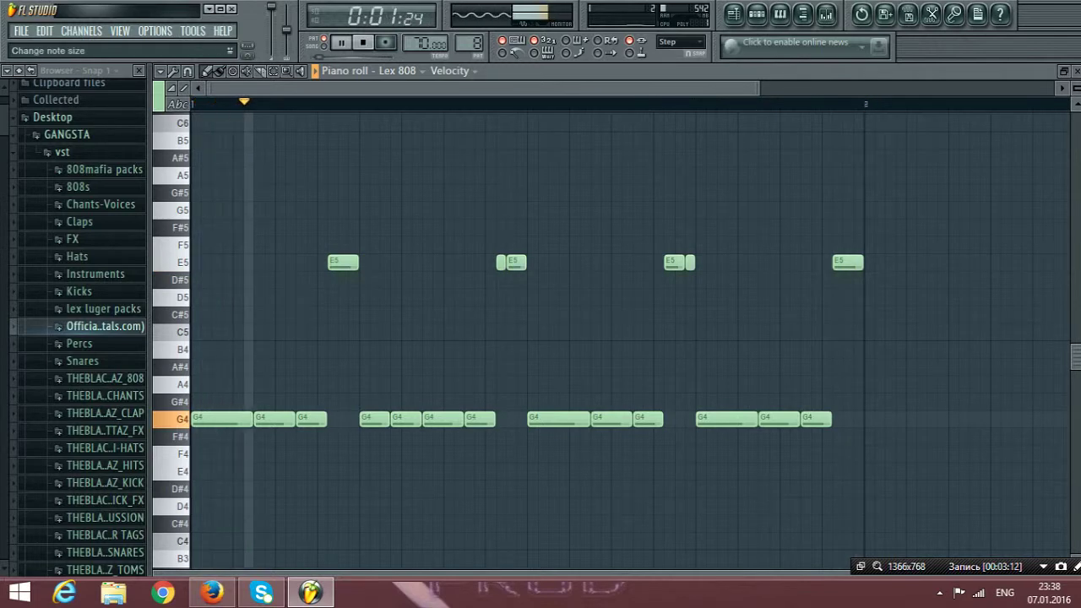
{"action": "key", "text": "Escape"}
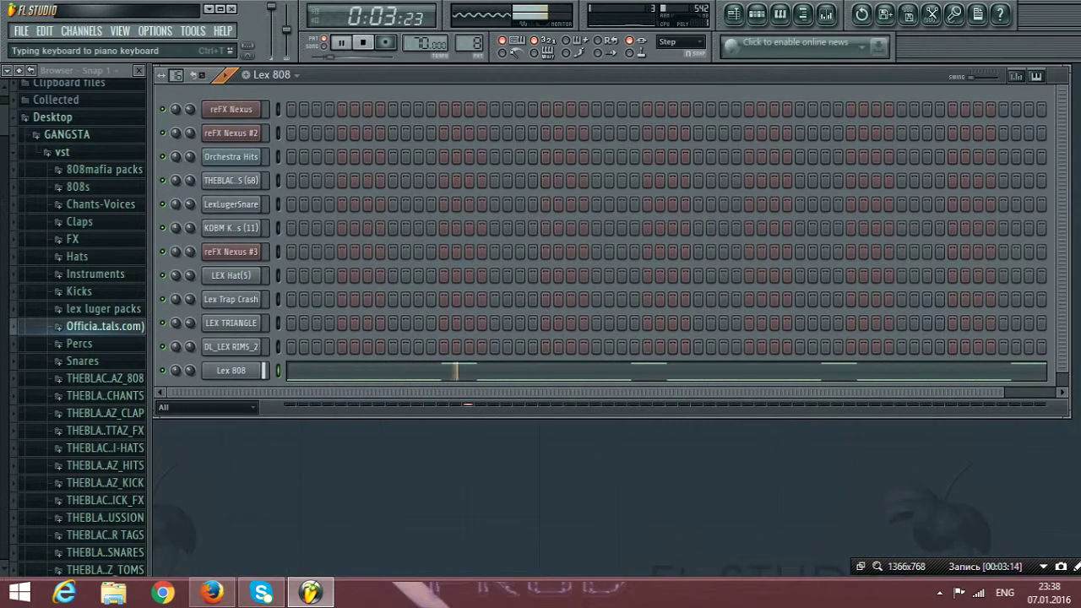
{"action": "left_click", "coordinate": [363, 42]}
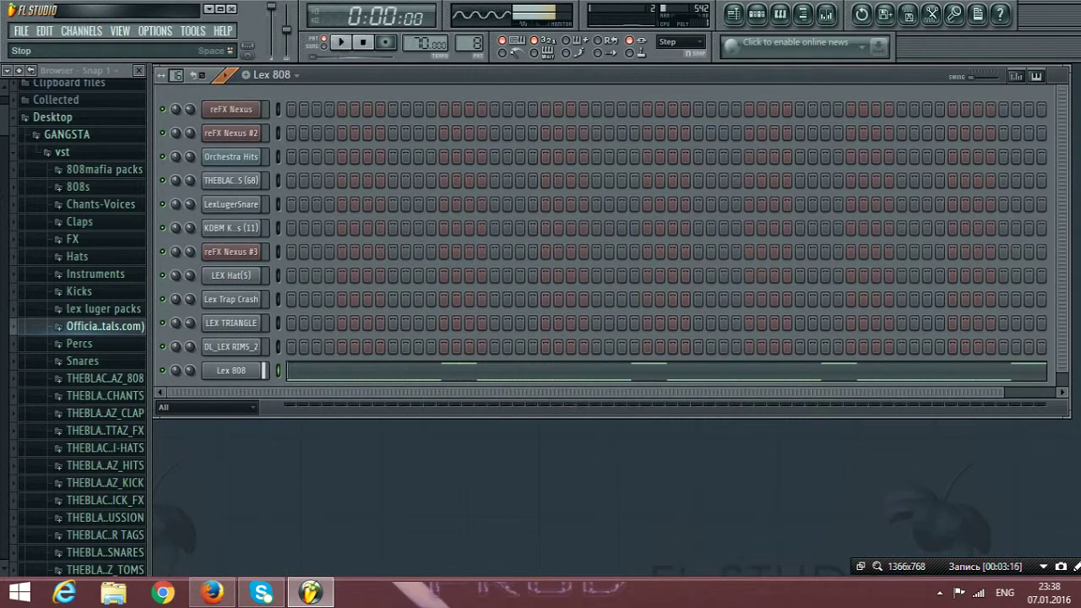
Step: Listen to the patterns from 9 (LEX Hat(5)) through 12 (DL_LEX RIMS_2) in turn, then stop playback
{"action": "scroll", "coordinate": [469, 43], "scroll_direction": "up", "scroll_amount": 1}
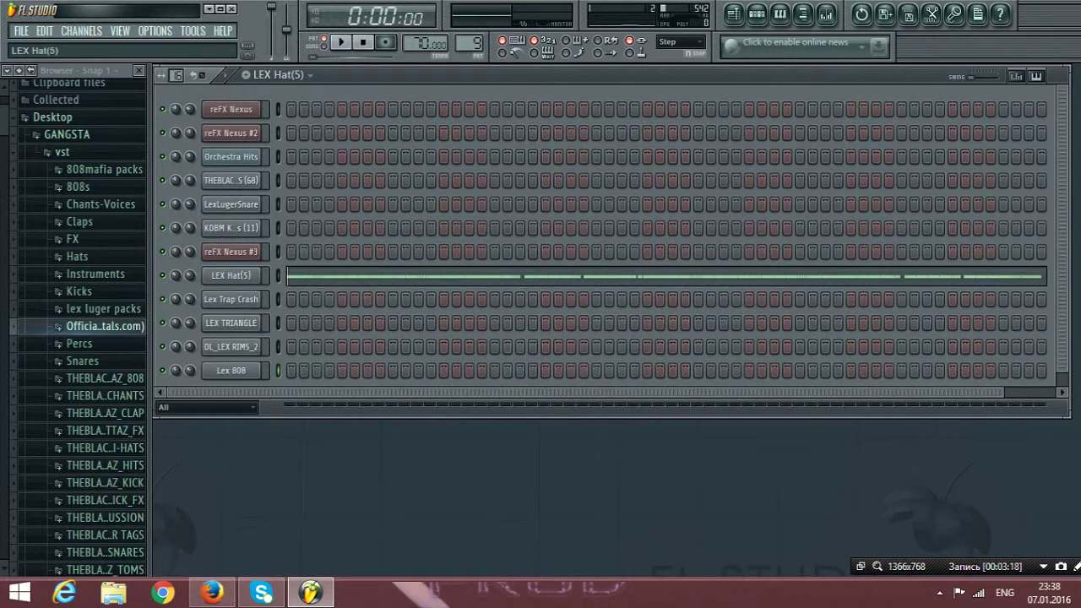
{"action": "left_click", "coordinate": [341, 43]}
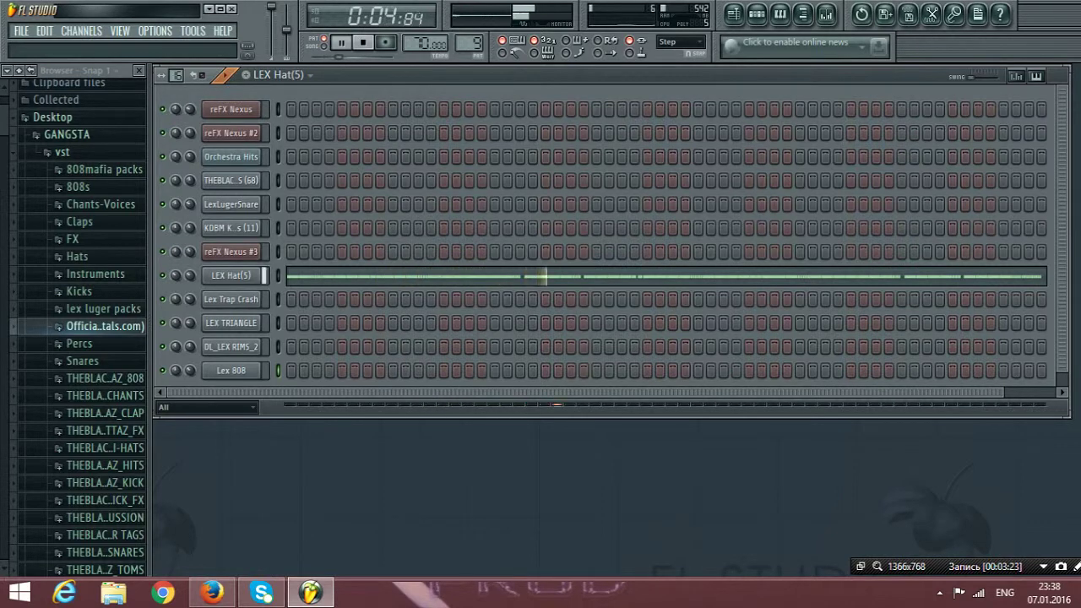
{"action": "scroll", "coordinate": [469, 43], "scroll_direction": "up", "scroll_amount": 1}
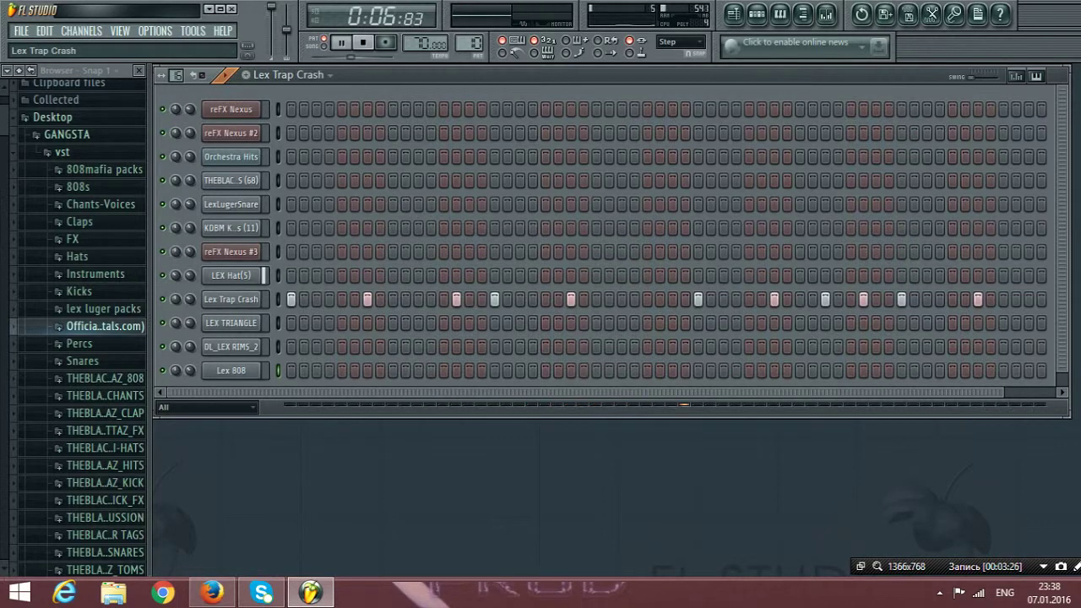
{"action": "scroll", "coordinate": [476, 42], "scroll_direction": "up", "scroll_amount": 1}
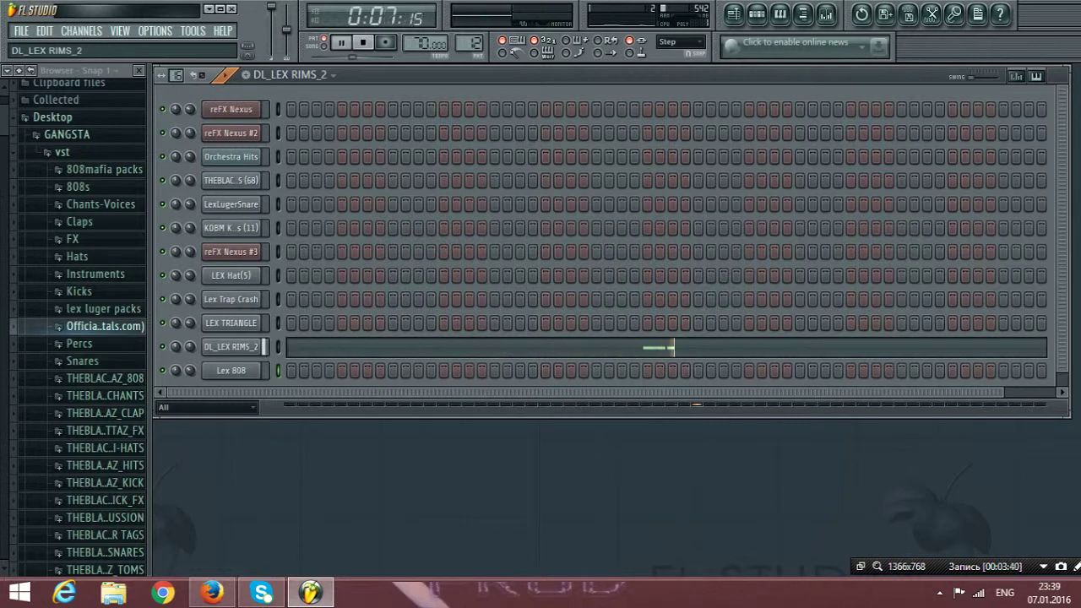
{"action": "key", "text": "space"}
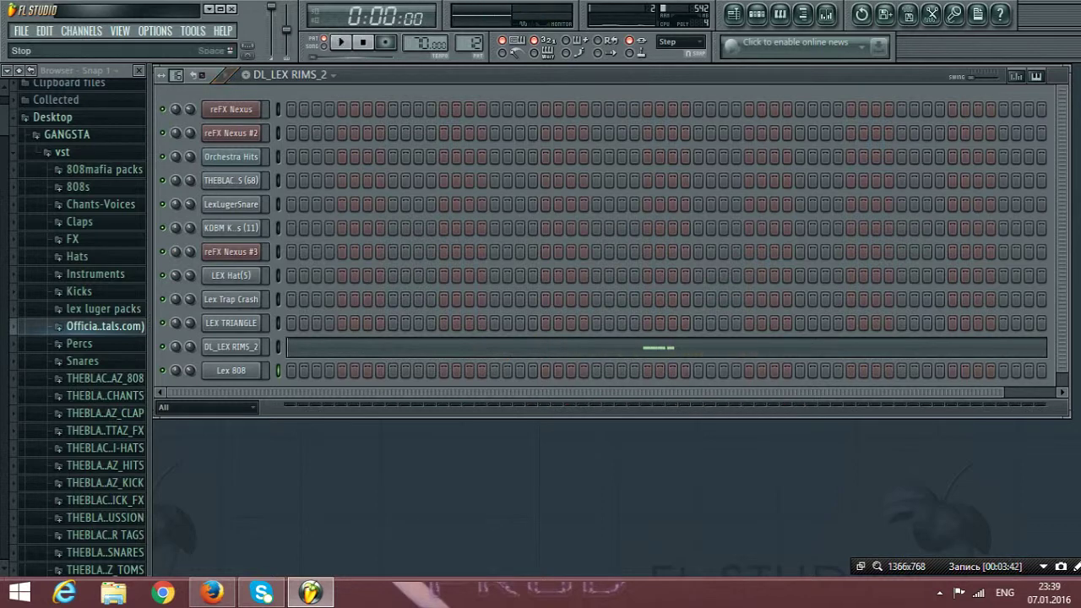
Step: Open the playlist and hide the browser to give the arrangement the full width
{"action": "key", "text": "F5"}
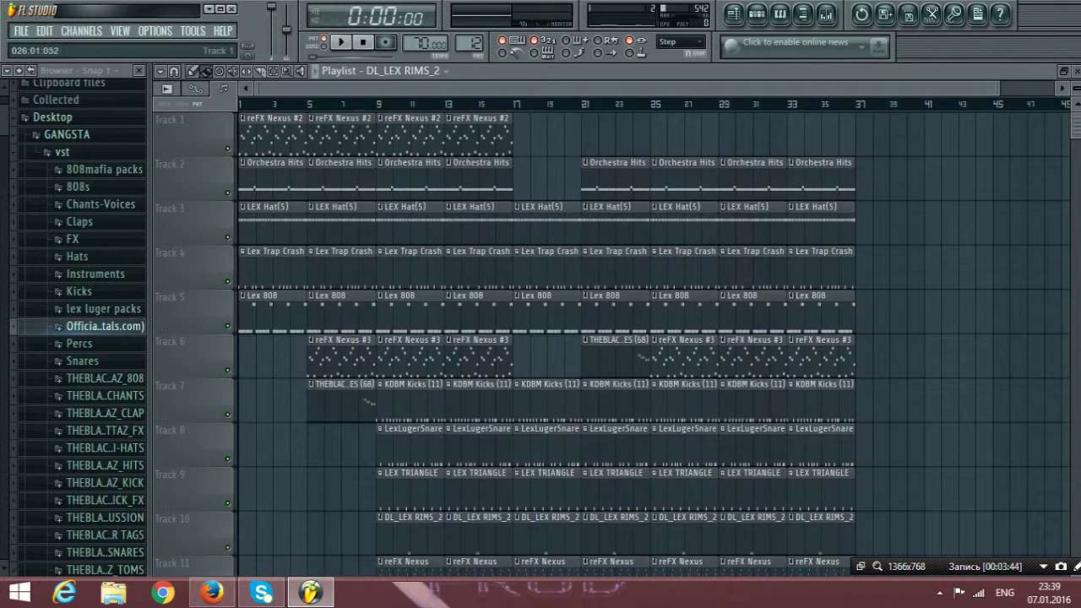
{"action": "left_click_drag", "start_coordinate": [998, 88], "coordinate": [621, 88]}
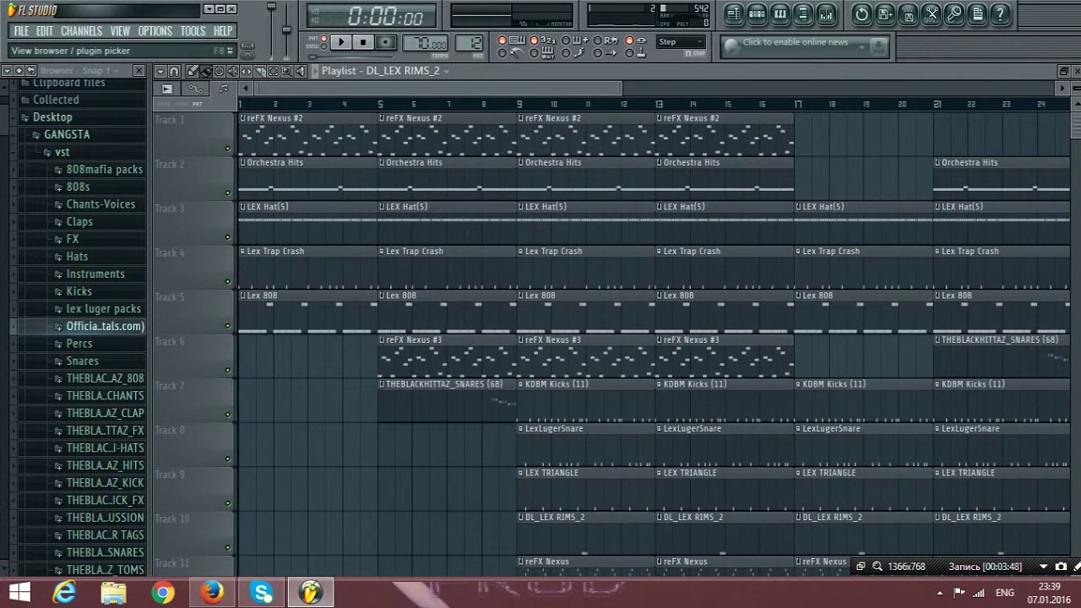
{"action": "left_click", "coordinate": [803, 14]}
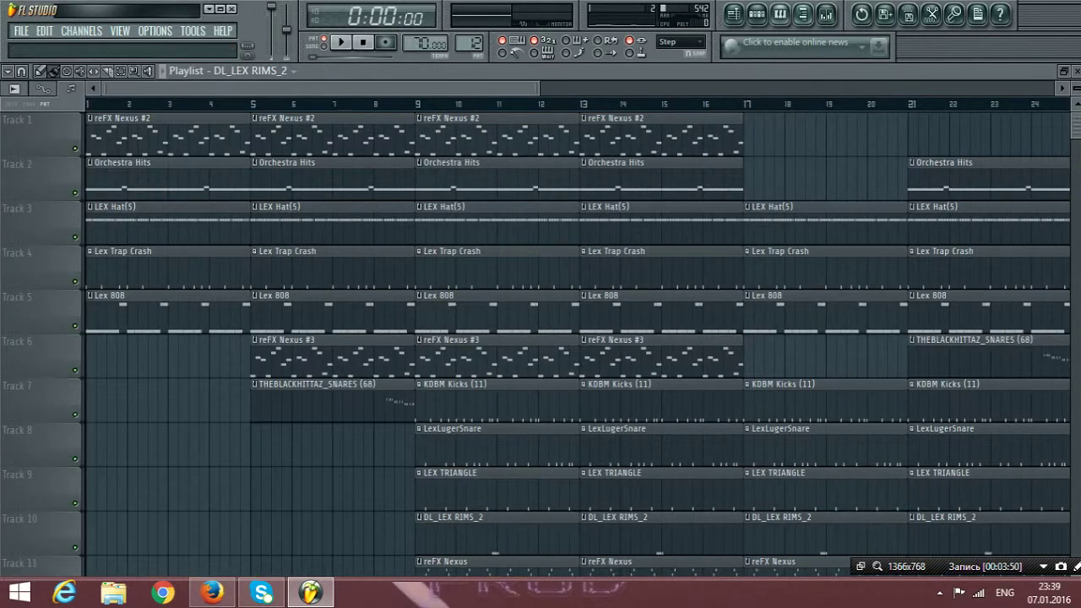
Step: Fit all eleven used tracks of the arrangement in view and play the full song from the start
{"action": "scroll", "coordinate": [574, 338], "scroll_direction": "down", "scroll_amount": 4}
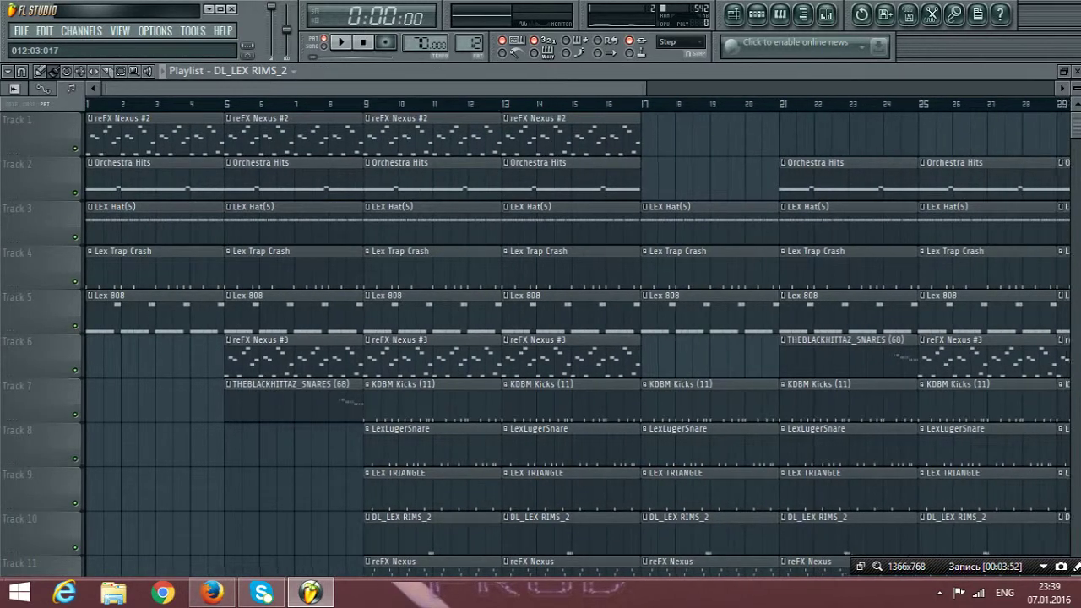
{"action": "scroll", "coordinate": [574, 337], "scroll_direction": "down", "scroll_amount": 3}
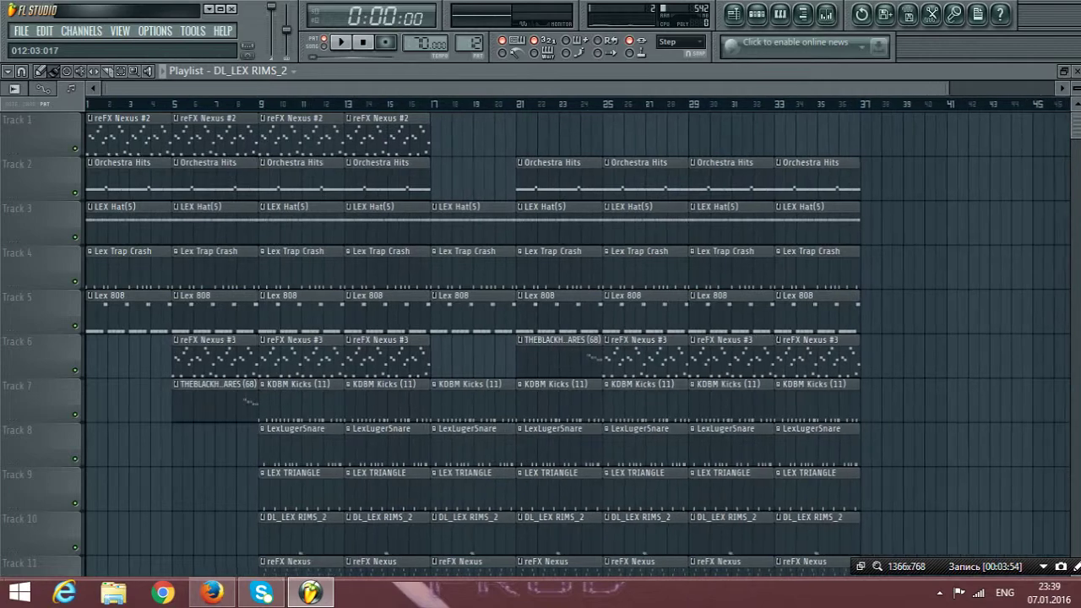
{"action": "mouse_move", "coordinate": [1076, 127]}
{"action": "left_mouse_down"}
{"action": "mouse_move", "coordinate": [1076, 150]}
{"action": "mouse_move", "coordinate": [1075, 139]}
{"action": "left_mouse_up"}
{"action": "scroll", "coordinate": [574, 338], "scroll_direction": "up", "scroll_amount": 3}
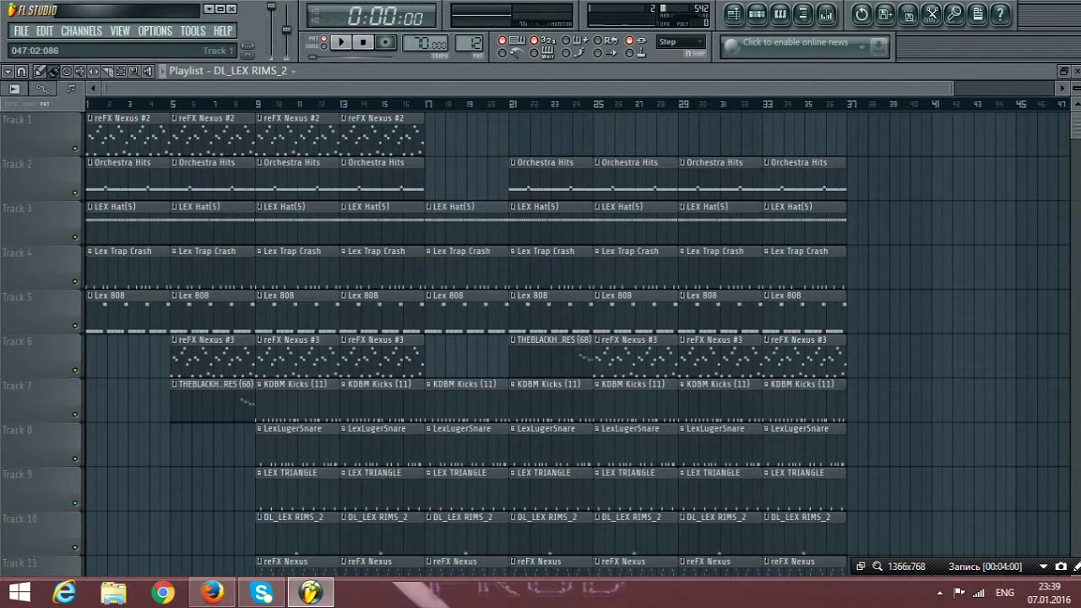
{"action": "scroll", "coordinate": [574, 338], "scroll_direction": "down", "scroll_amount": 4}
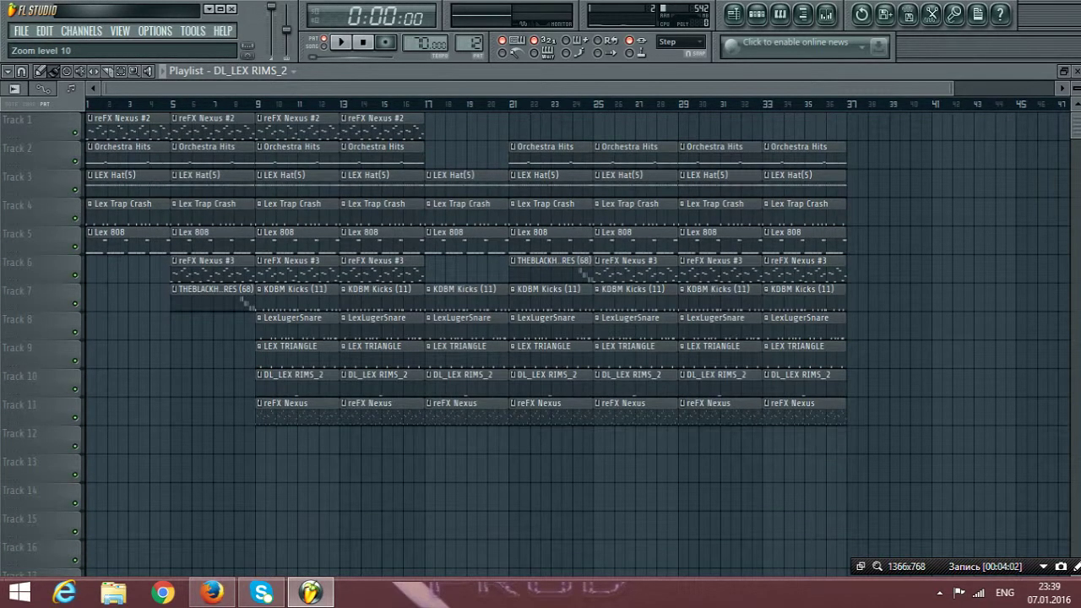
{"action": "scroll", "coordinate": [574, 338], "scroll_direction": "down", "scroll_amount": 1}
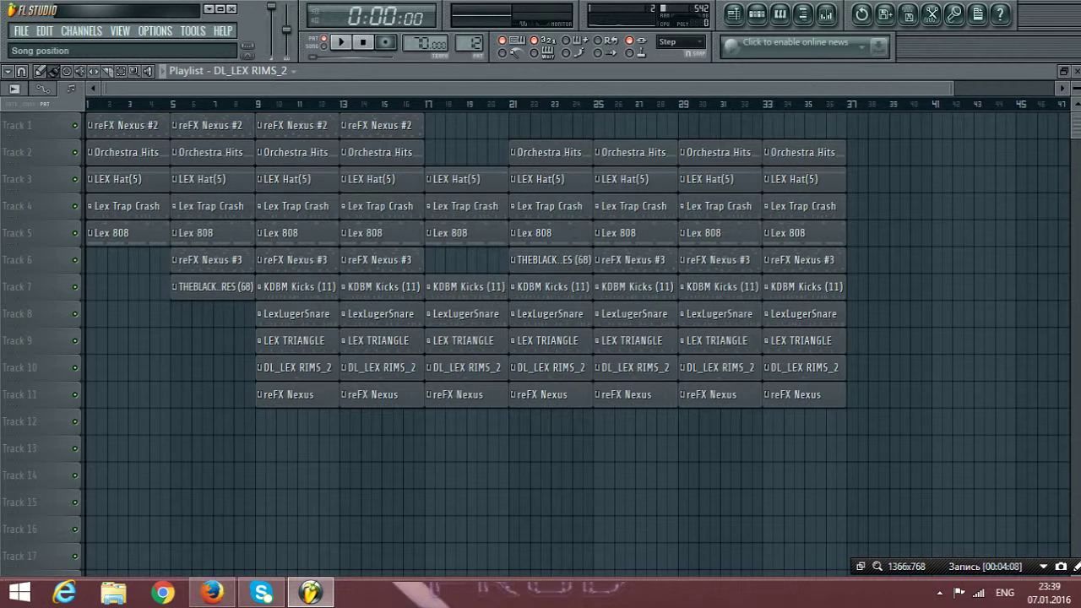
{"action": "key", "text": "space"}
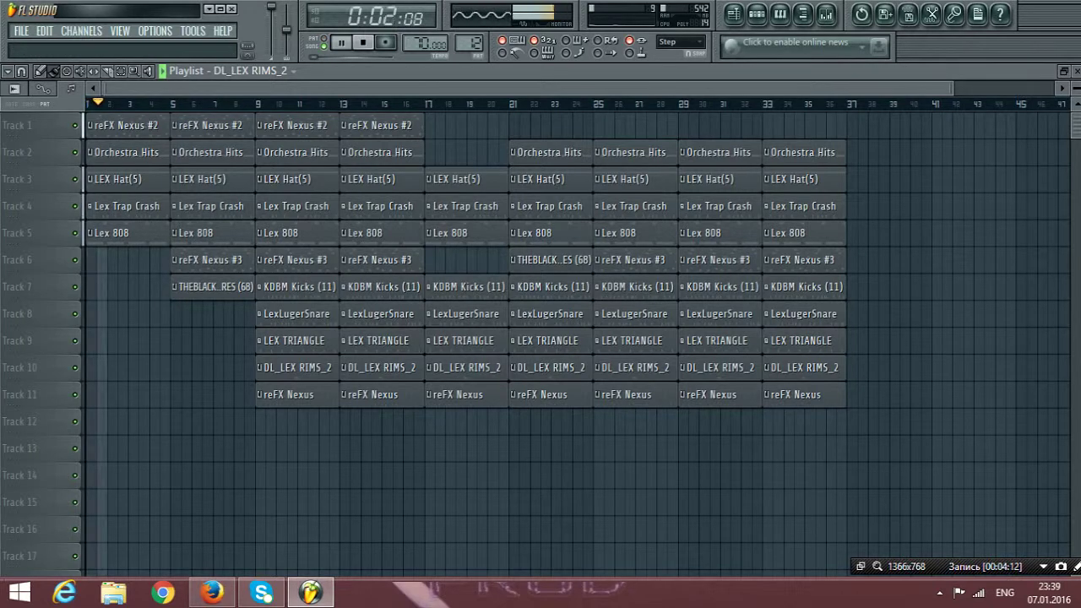
Step: Add reFX Nexus #2 clips on Track 1 at bars 25 and 29
{"action": "left_click_drag", "start_coordinate": [954, 88], "coordinate": [477, 89]}
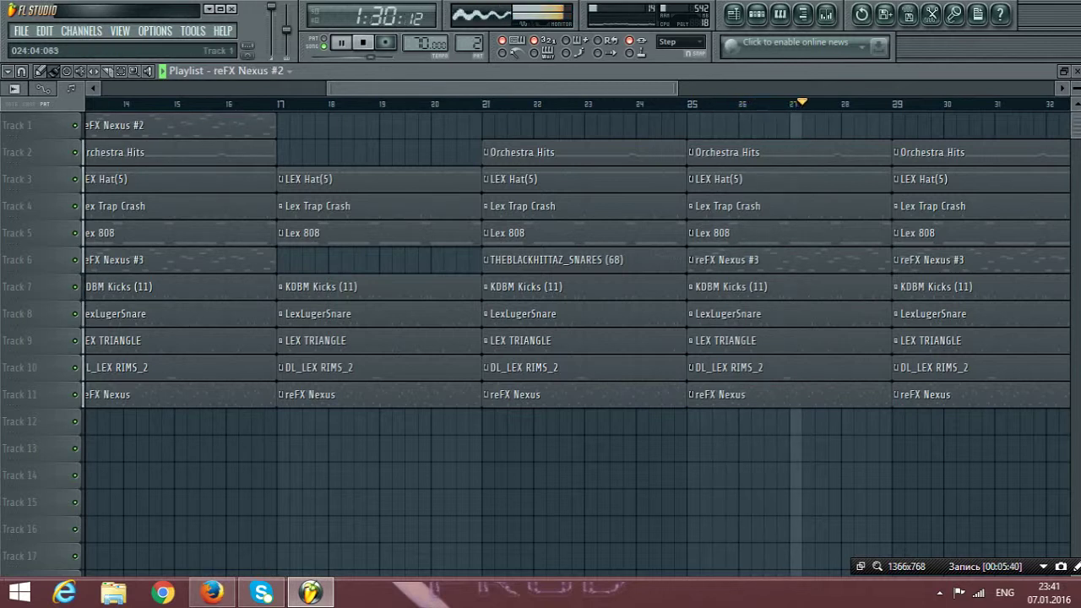
{"action": "left_click_drag", "start_coordinate": [699, 126], "coordinate": [921, 125]}
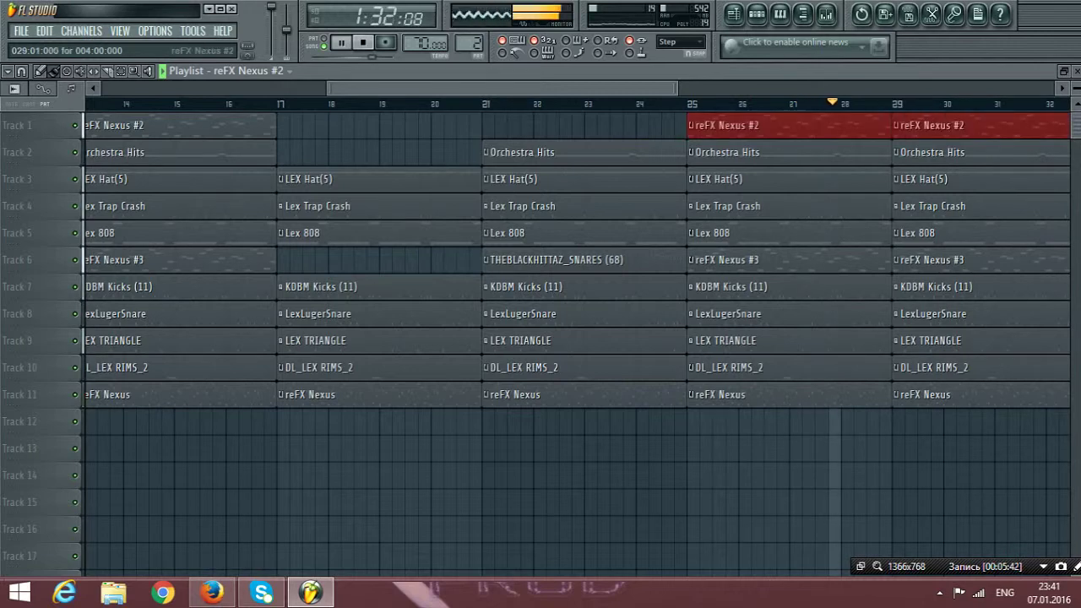
Step: Place a copy of the THEBLACKHITTAZ_SNARES (68) clip on Track 12 at bar 29
{"action": "left_click_drag", "start_coordinate": [676, 88], "coordinate": [741, 88]}
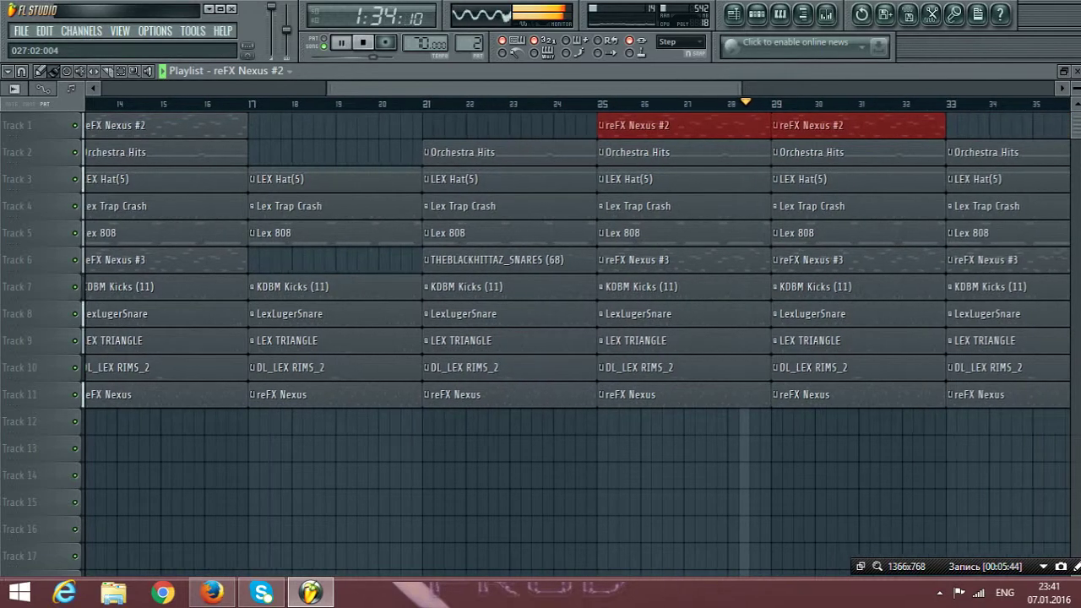
{"action": "key", "text": "Page_Down"}
{"action": "key", "text": "Page_Down"}
{"action": "key", "text": "Page_Down"}
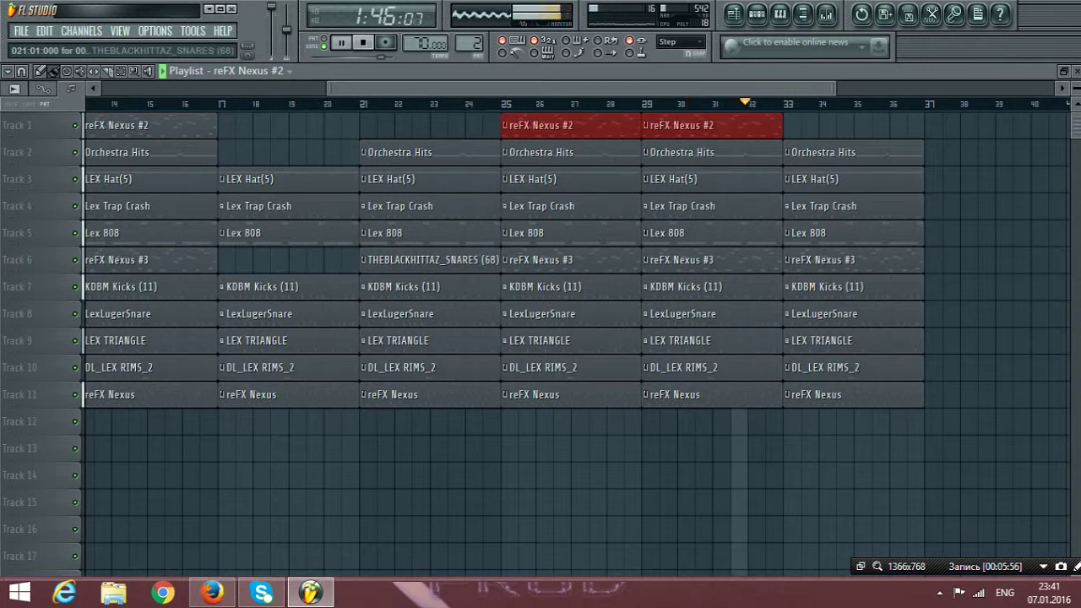
{"action": "left_click", "coordinate": [431, 260]}
{"action": "left_click", "coordinate": [646, 421]}
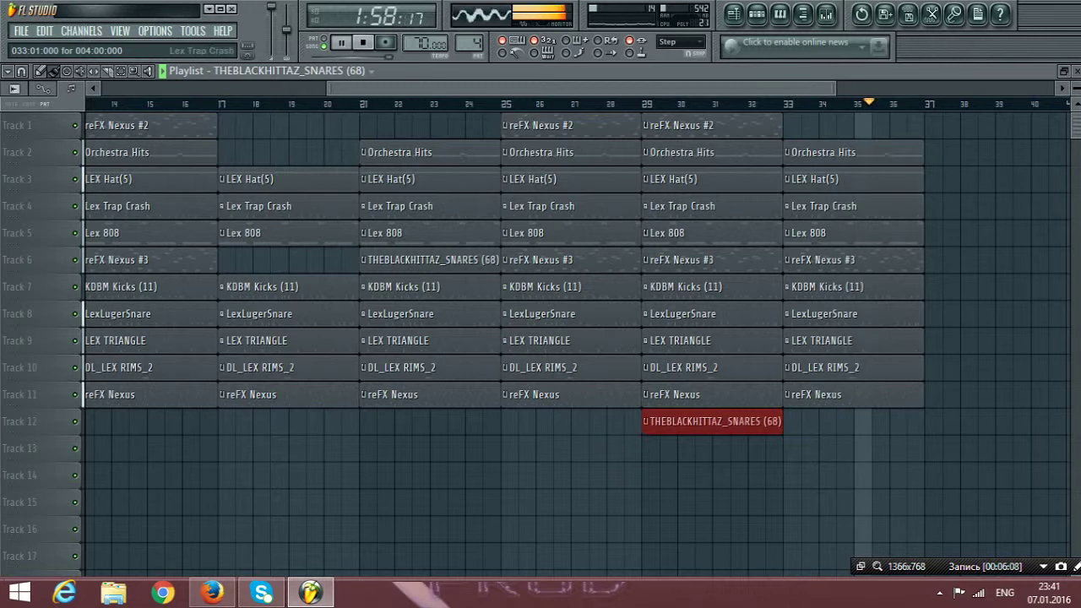
Step: Delete the LEX Hat(5) and reFX Nexus clips at bar 33, then listen to the song from that bar and stop playback
{"action": "right_click", "coordinate": [863, 179]}
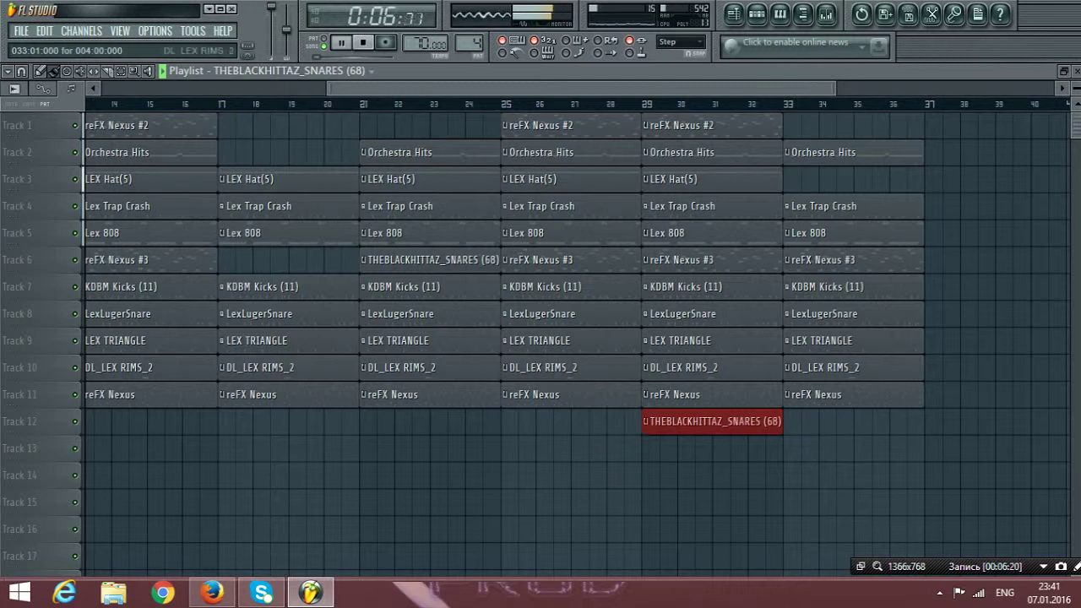
{"action": "right_click", "coordinate": [828, 395]}
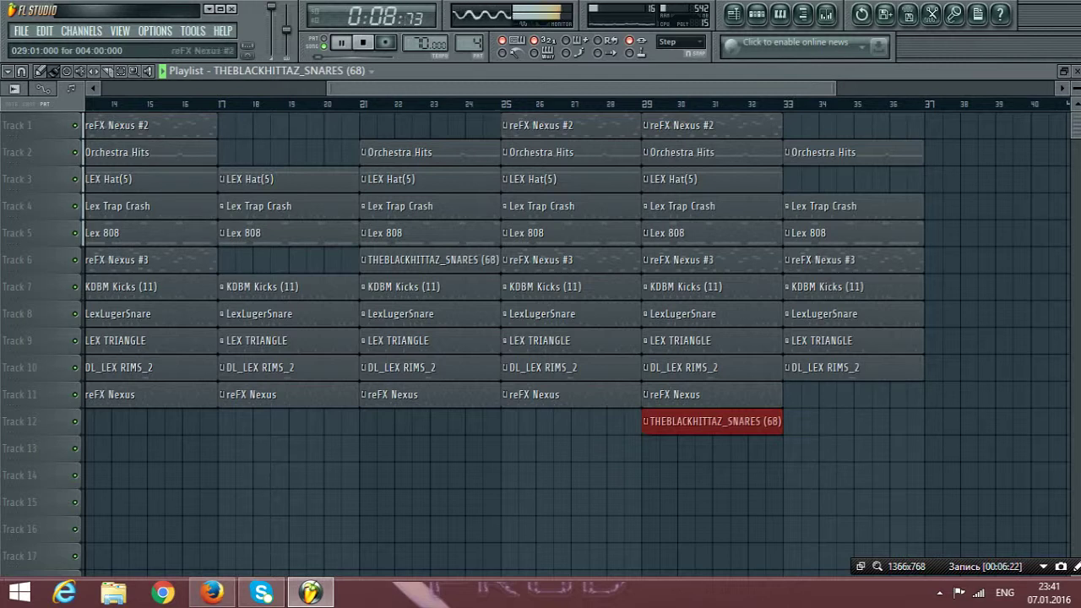
{"action": "left_click", "coordinate": [786, 104]}
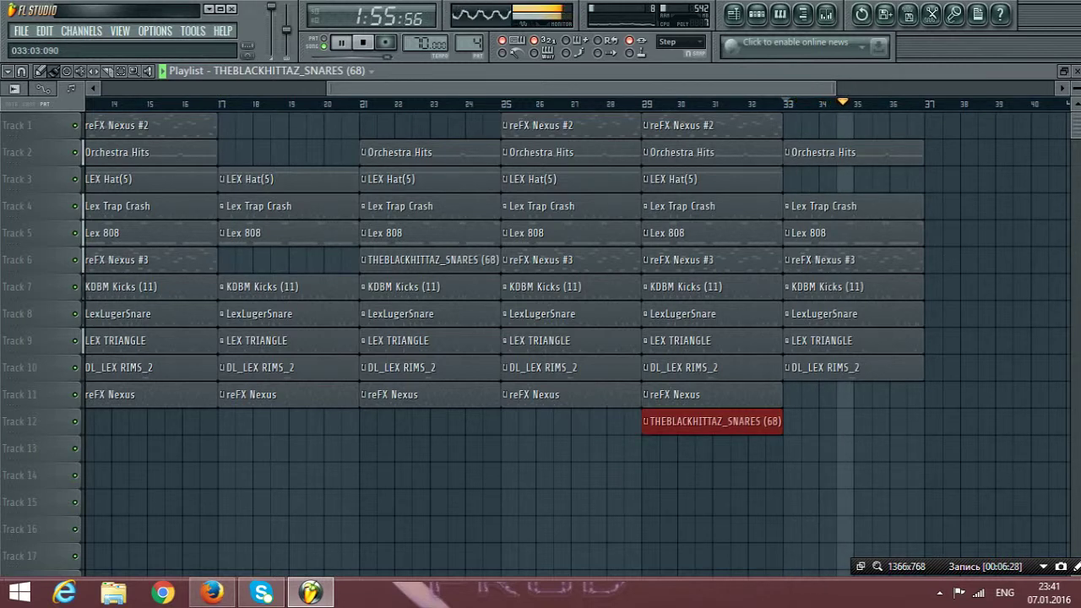
{"action": "left_click_drag", "start_coordinate": [834, 87], "coordinate": [895, 88]}
{"action": "scroll", "coordinate": [575, 338], "scroll_direction": "down", "scroll_amount": 2}
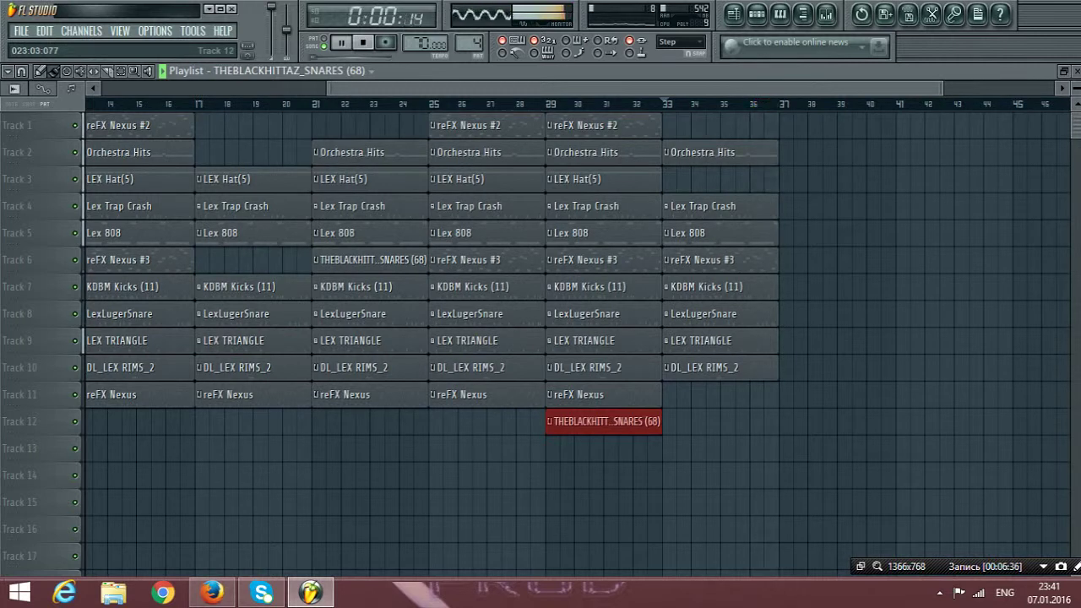
{"action": "key", "text": "space"}
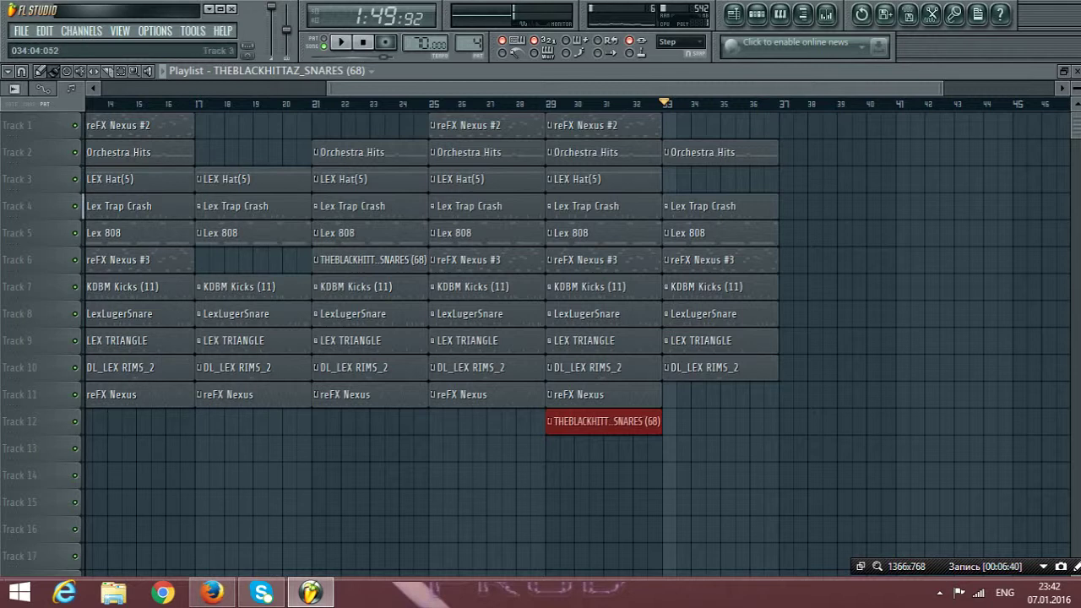
Step: Extend the Orchestra Hits part on Track 2 with further clips at bars 37, 41 and 45
{"action": "left_click", "coordinate": [723, 152]}
{"action": "left_click_drag", "start_coordinate": [782, 153], "coordinate": [918, 153]}
{"action": "left_click_drag", "start_coordinate": [989, 153], "coordinate": [1017, 153]}
{"action": "left_click", "coordinate": [1017, 153]}
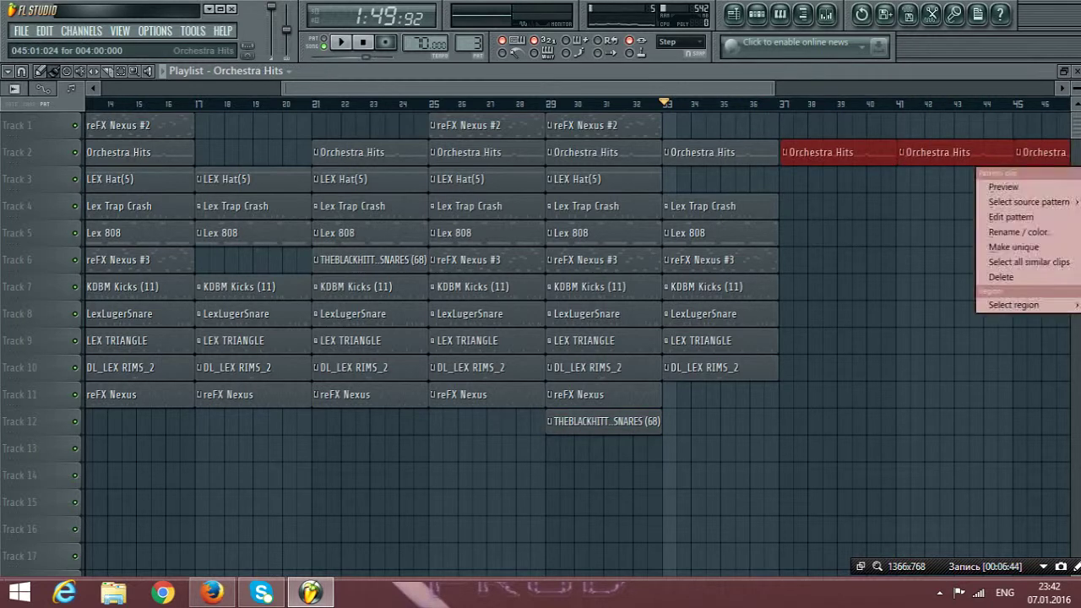
Step: Align the new Orchestra Hits clips with bar 37 and add Lex Trap Crash clips on Track 4 at bars 37, 41 and 45
{"action": "left_click", "coordinate": [919, 160]}
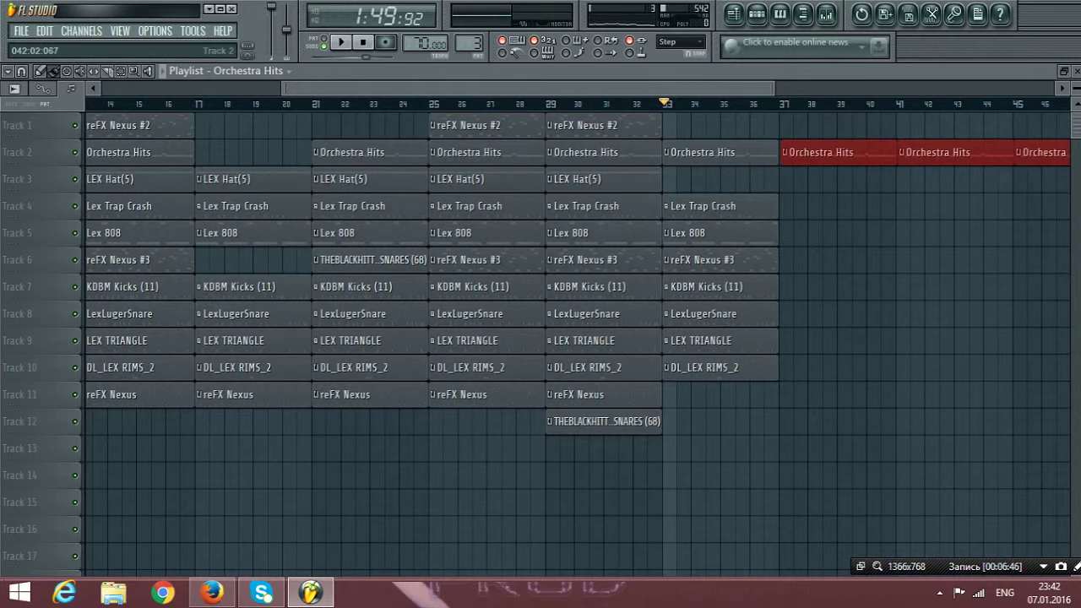
{"action": "left_click_drag", "start_coordinate": [933, 153], "coordinate": [931, 153]}
{"action": "left_click_drag", "start_coordinate": [720, 206], "coordinate": [670, 206]}
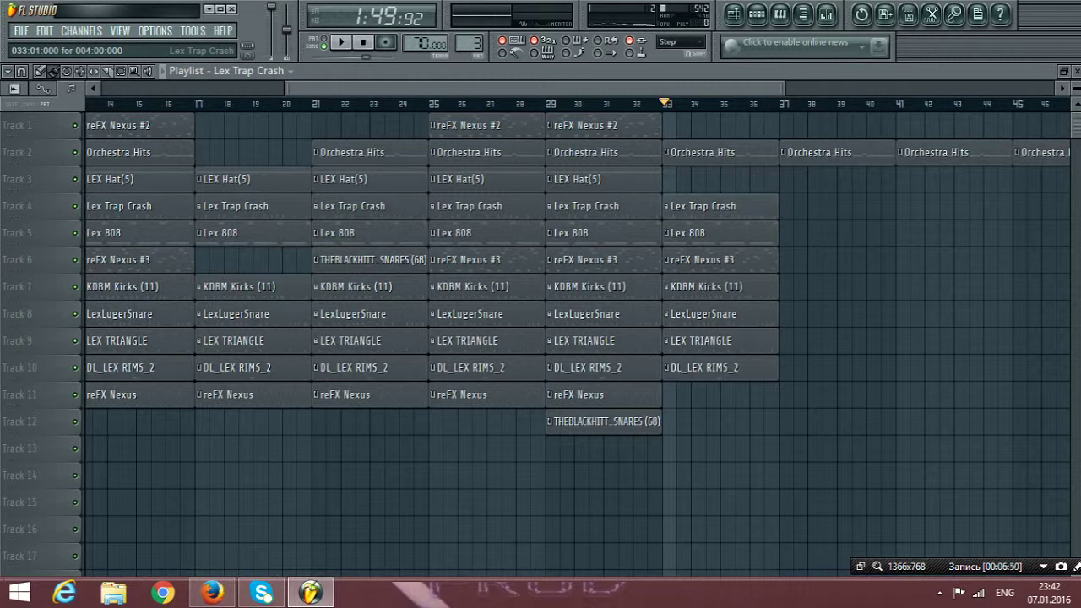
{"action": "mouse_move", "coordinate": [809, 206]}
{"action": "left_mouse_down"}
{"action": "mouse_move", "coordinate": [1023, 205]}
{"action": "mouse_move", "coordinate": [968, 206]}
{"action": "left_mouse_up"}
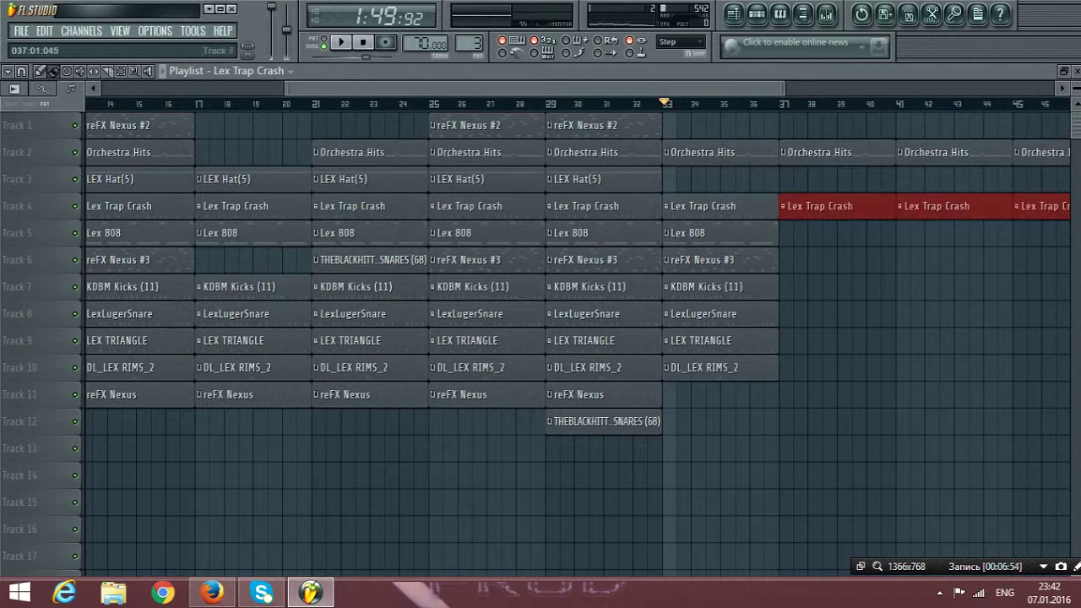
Step: Extend the Lex 808 part on Track 5 with clips aligned to bars 37, 41 and 45
{"action": "left_click", "coordinate": [706, 233]}
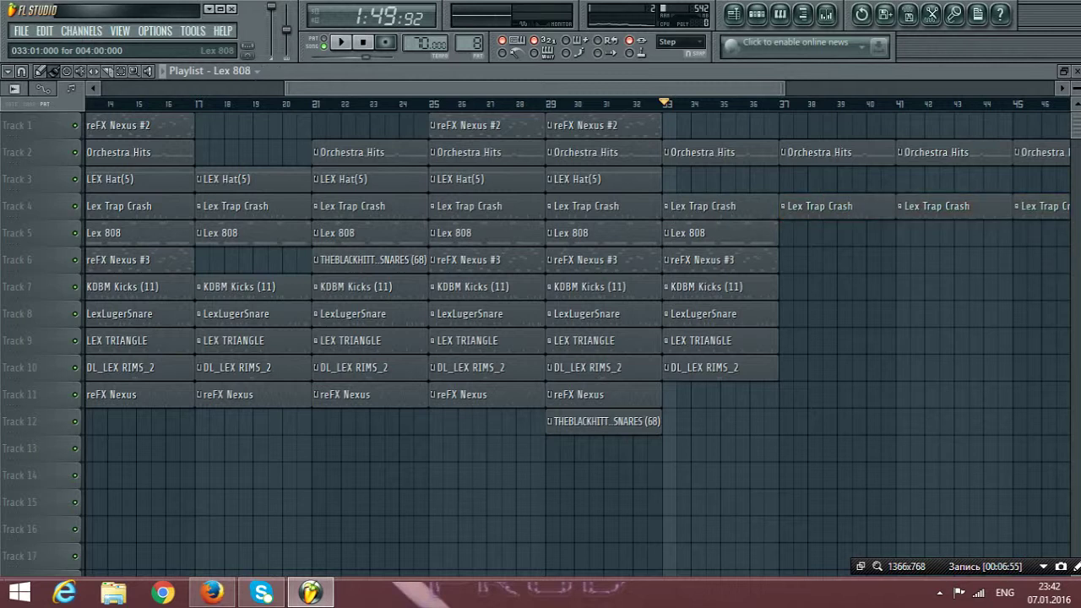
{"action": "left_click_drag", "start_coordinate": [802, 232], "coordinate": [1026, 233]}
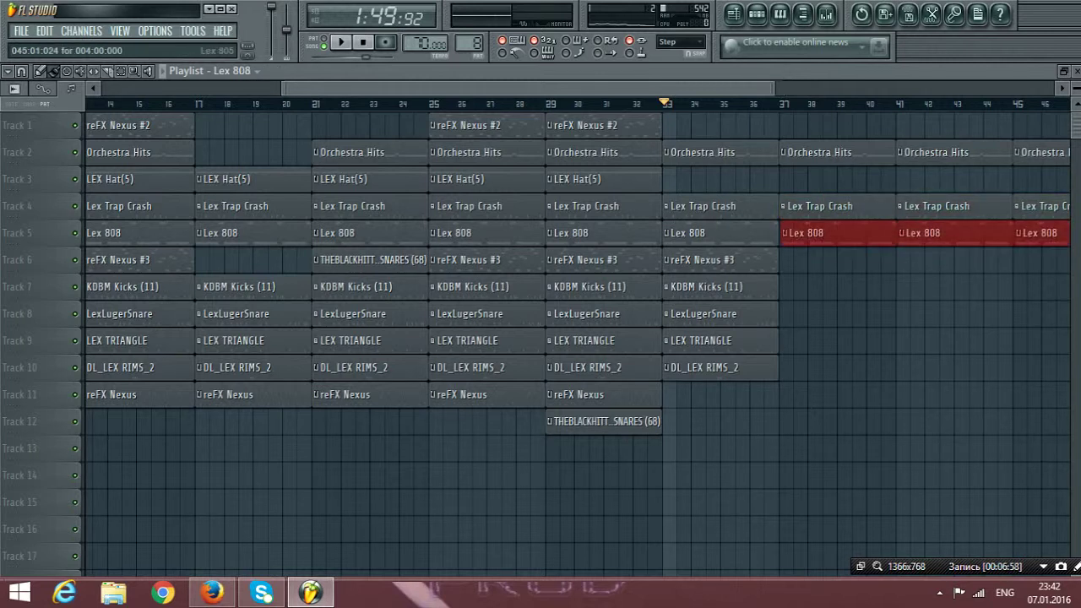
{"action": "left_click", "coordinate": [1018, 233]}
{"action": "key", "text": "Escape"}
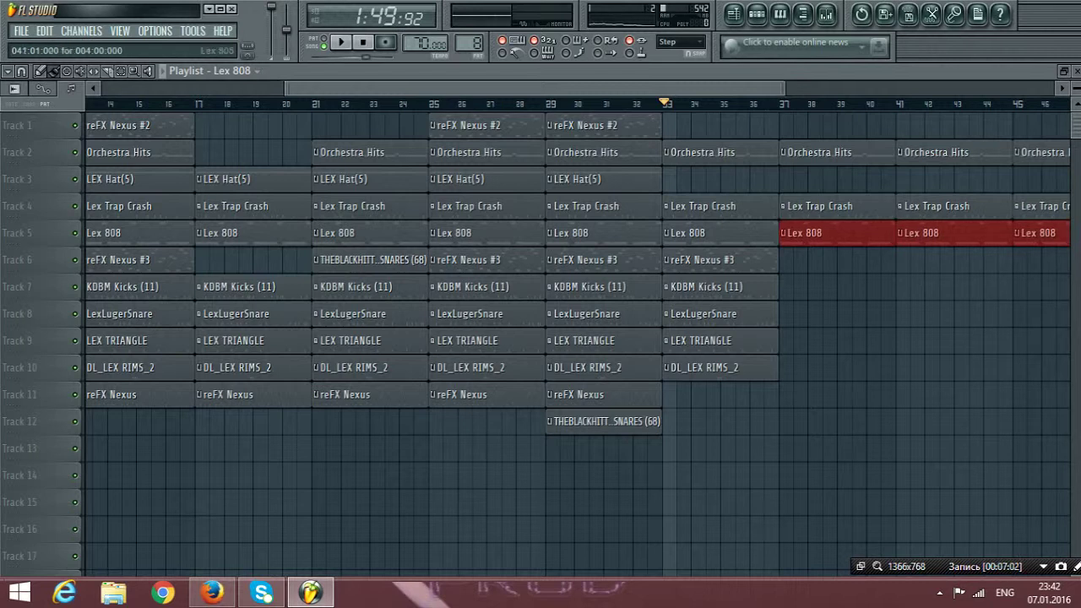
Step: Extend reFX Nexus #3 on Track 6 and KDBM Kicks (11) on Track 7 with clips at bars 37, 41 and 45
{"action": "left_click", "coordinate": [717, 261]}
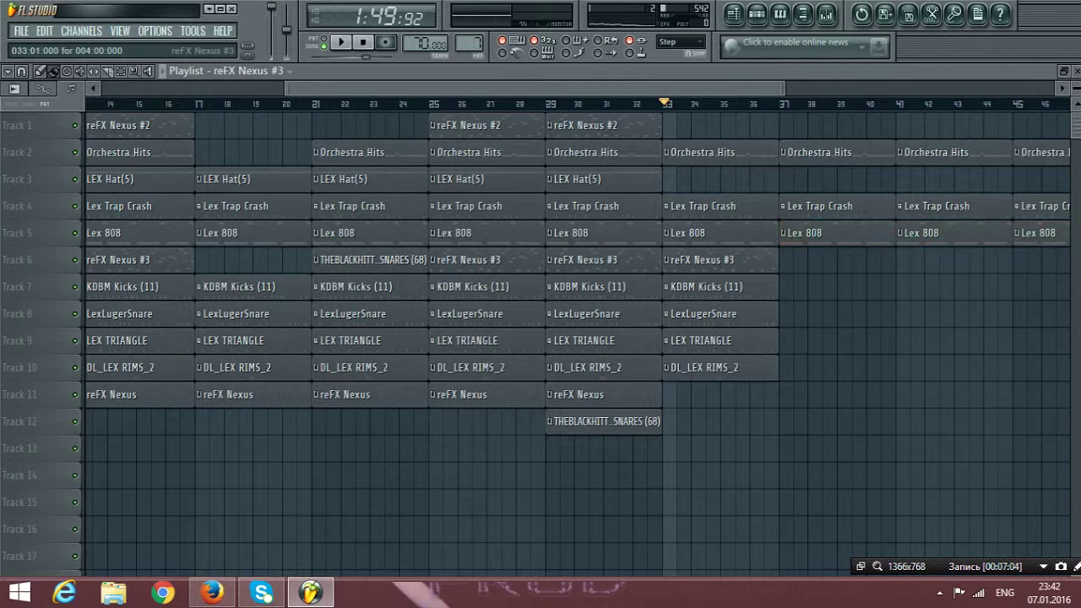
{"action": "mouse_move", "coordinate": [783, 260]}
{"action": "left_mouse_down"}
{"action": "mouse_move", "coordinate": [1017, 277]}
{"action": "mouse_move", "coordinate": [1006, 262]}
{"action": "left_mouse_up"}
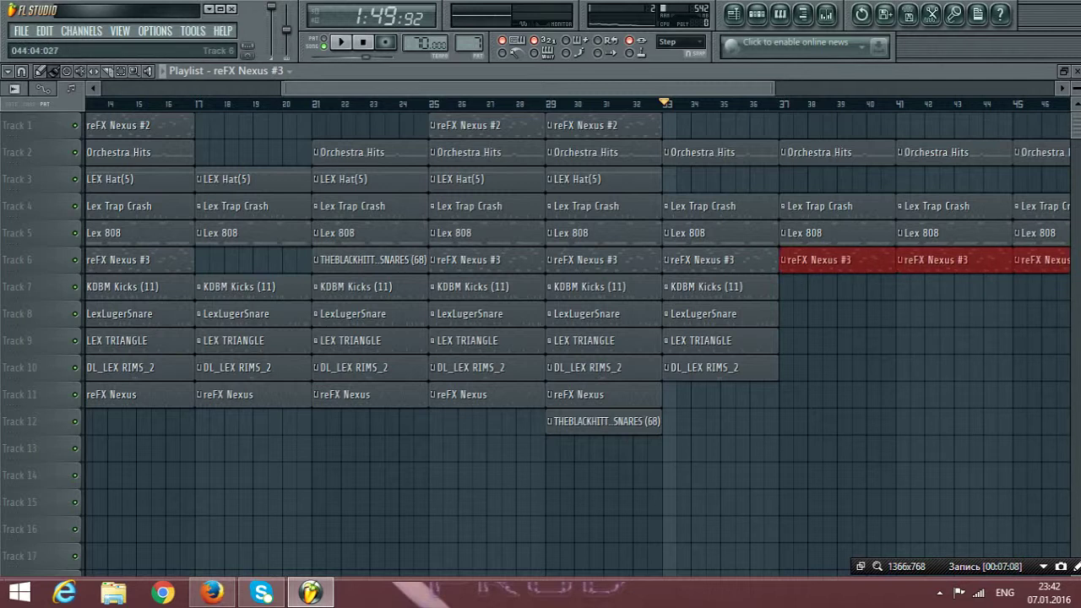
{"action": "left_click", "coordinate": [726, 288]}
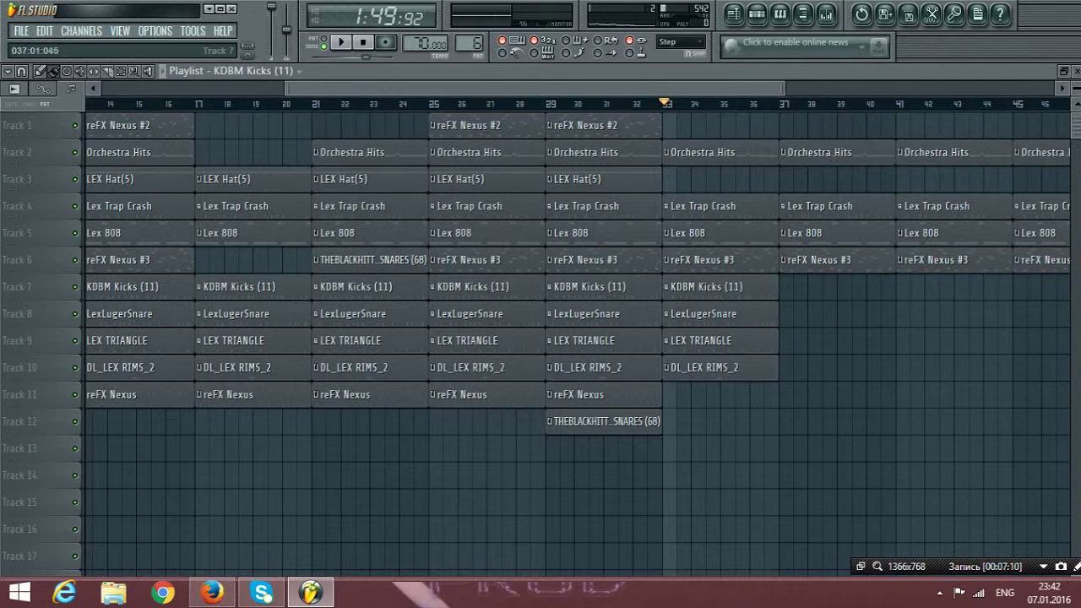
{"action": "mouse_move", "coordinate": [776, 288]}
{"action": "left_mouse_down"}
{"action": "mouse_move", "coordinate": [864, 288]}
{"action": "mouse_move", "coordinate": [790, 286]}
{"action": "left_mouse_up"}
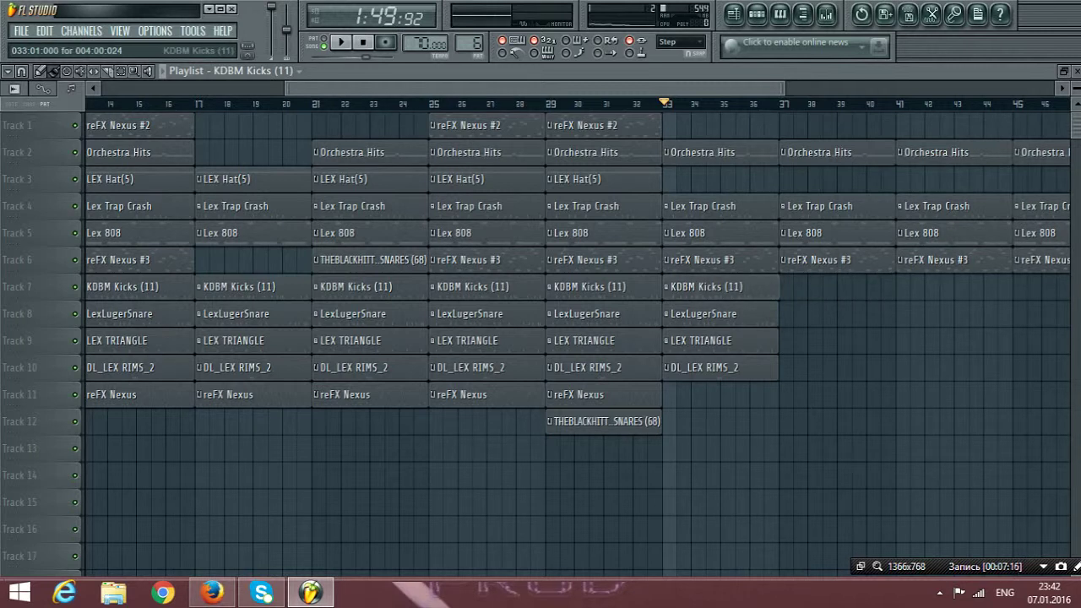
{"action": "left_click_drag", "start_coordinate": [785, 286], "coordinate": [1046, 286]}
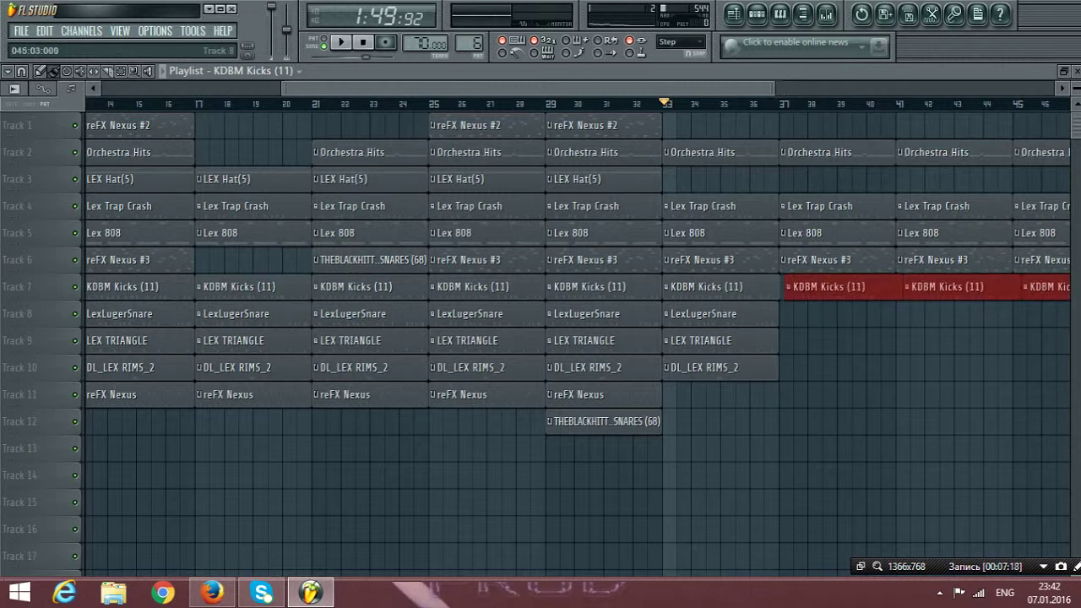
{"action": "left_click_drag", "start_coordinate": [962, 287], "coordinate": [957, 287]}
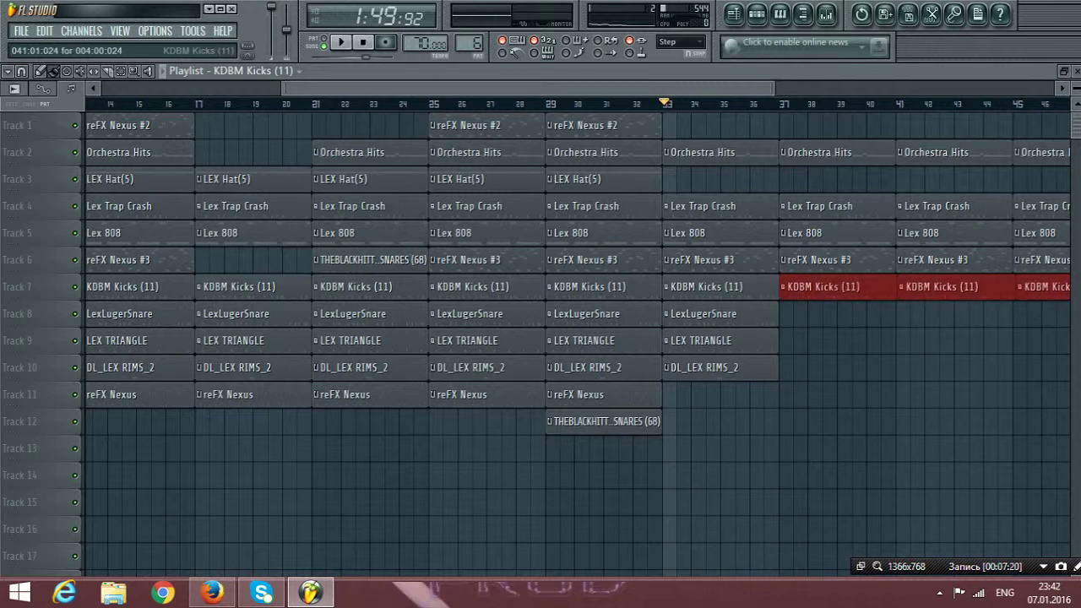
Step: Extend LexLugerSnare on Track 8 and LEX TRIANGLE on Track 9 with clips at bars 37, 41 and 45
{"action": "left_click", "coordinate": [723, 314]}
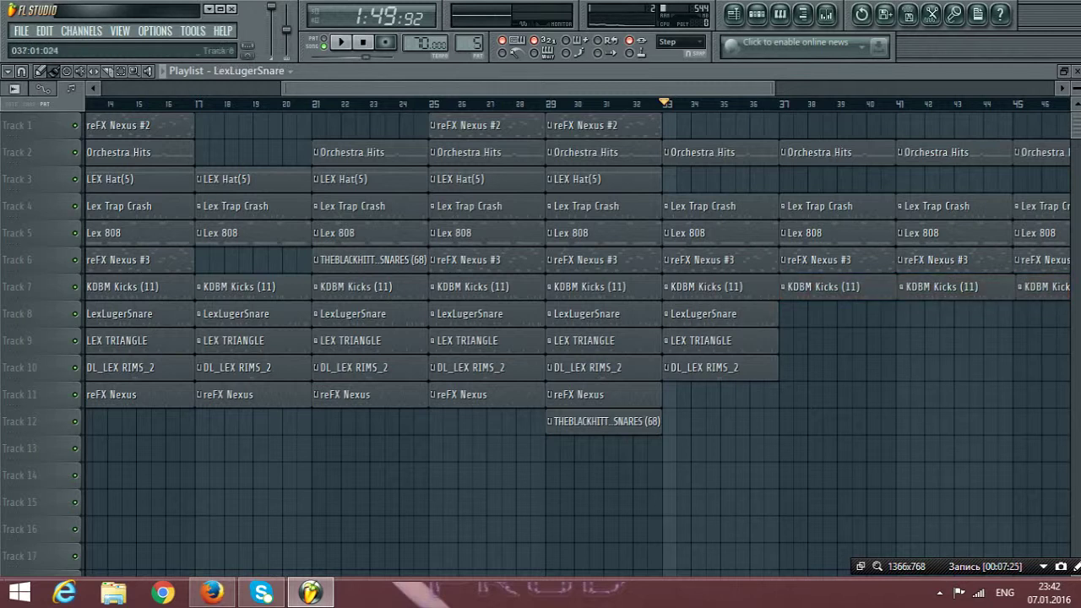
{"action": "left_click_drag", "start_coordinate": [794, 313], "coordinate": [1022, 313]}
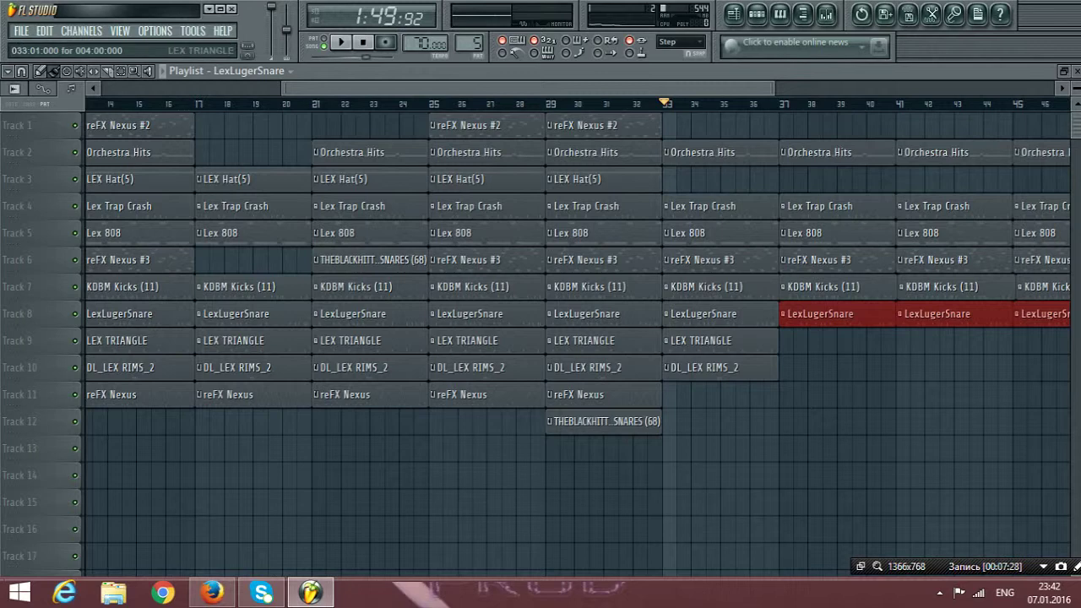
{"action": "left_click", "coordinate": [718, 340]}
{"action": "left_click_drag", "start_coordinate": [794, 340], "coordinate": [1066, 340]}
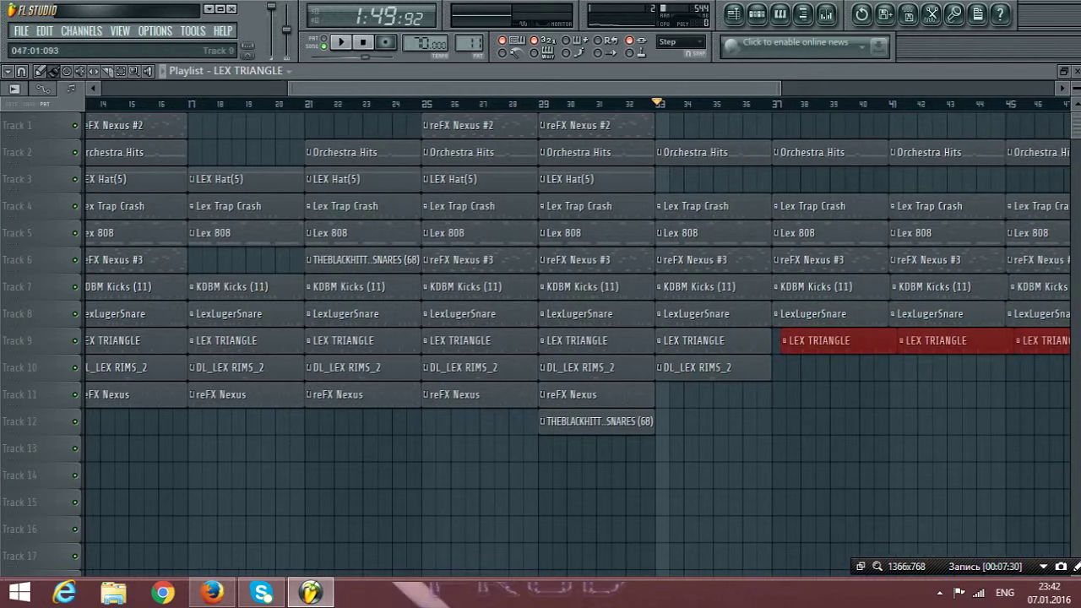
{"action": "left_click_drag", "start_coordinate": [869, 340], "coordinate": [860, 341]}
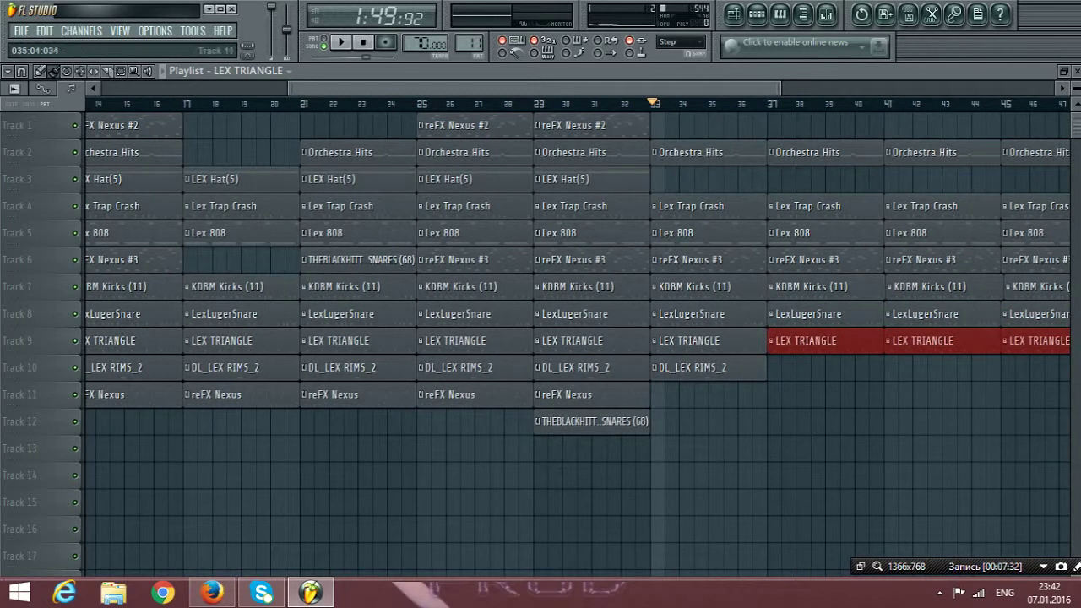
Step: Add DL_LEX RIMS_2 clips on Track 10 at bars 37, 41 and 45
{"action": "left_click", "coordinate": [709, 367]}
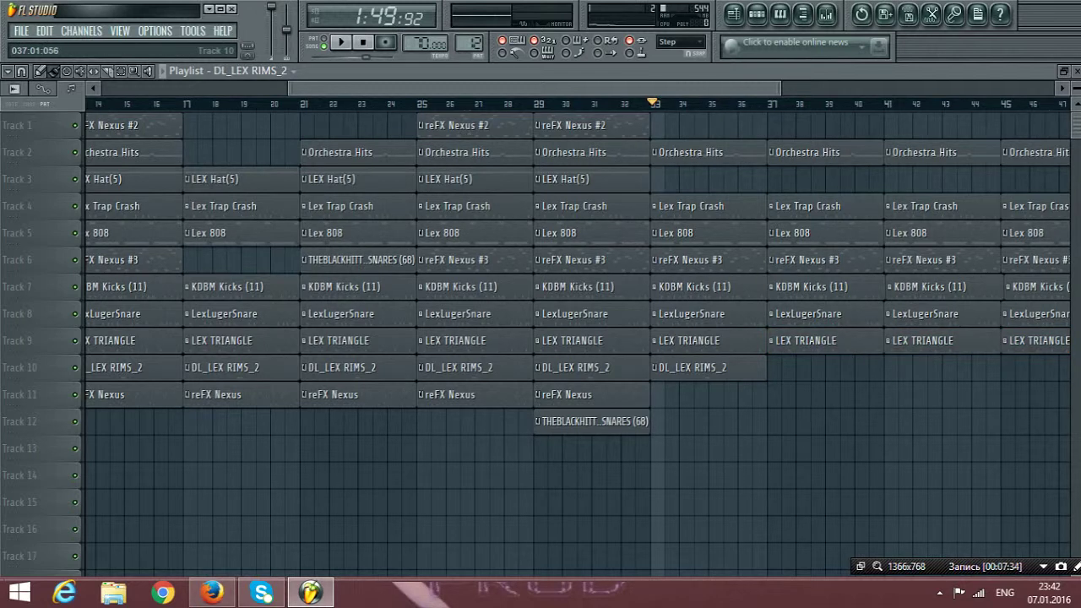
{"action": "left_click_drag", "start_coordinate": [775, 367], "coordinate": [1040, 367]}
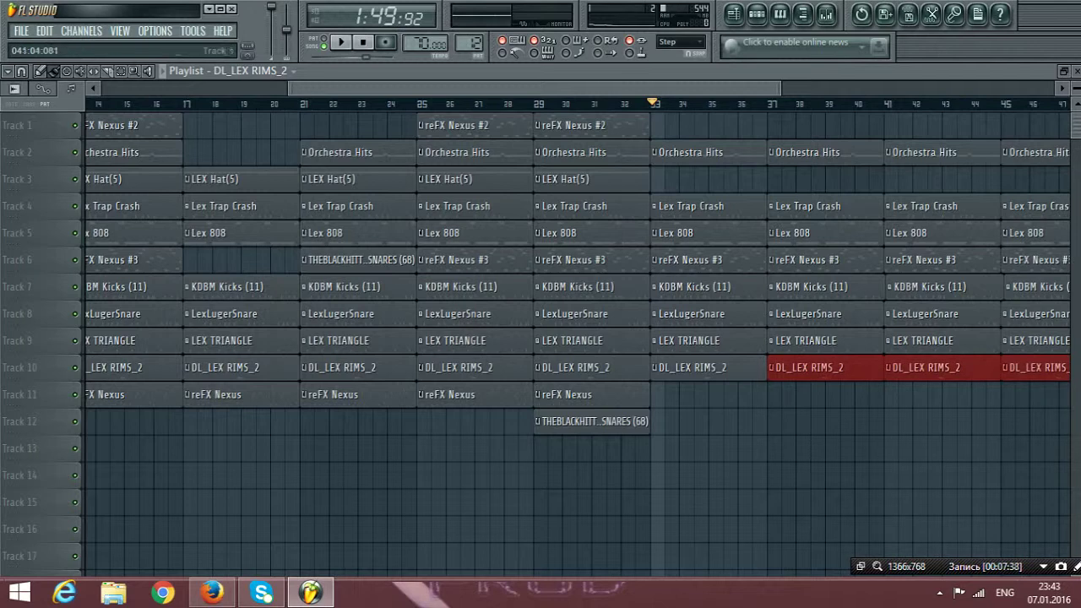
{"action": "left_click_drag", "start_coordinate": [780, 88], "coordinate": [906, 87]}
Step: While playing from bar 33, add LEX Hat(5) on Track 3 at bars 37, 41 and 45, and reFX Nexus on Track 11 at bars 41 and 45
{"action": "left_click", "coordinate": [820, 286]}
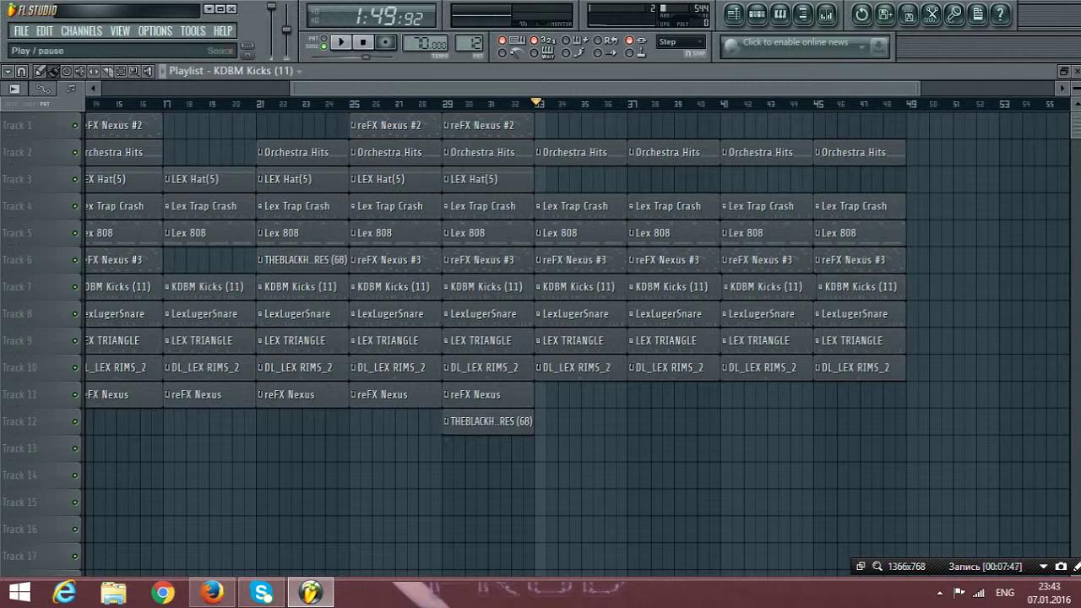
{"action": "left_click", "coordinate": [341, 42]}
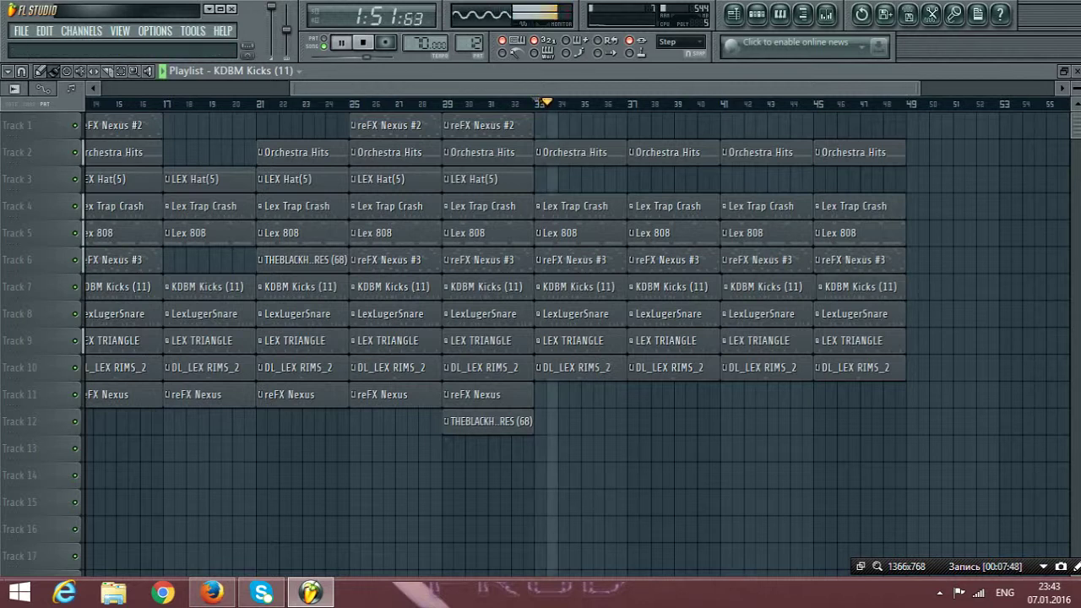
{"action": "left_click", "coordinate": [483, 179]}
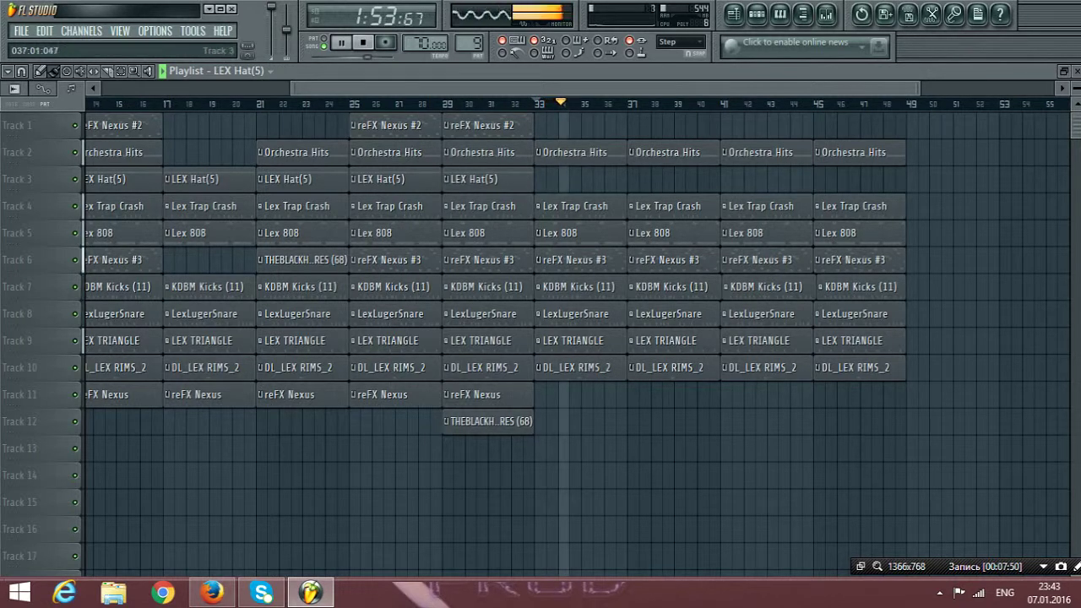
{"action": "left_click_drag", "start_coordinate": [638, 179], "coordinate": [836, 179]}
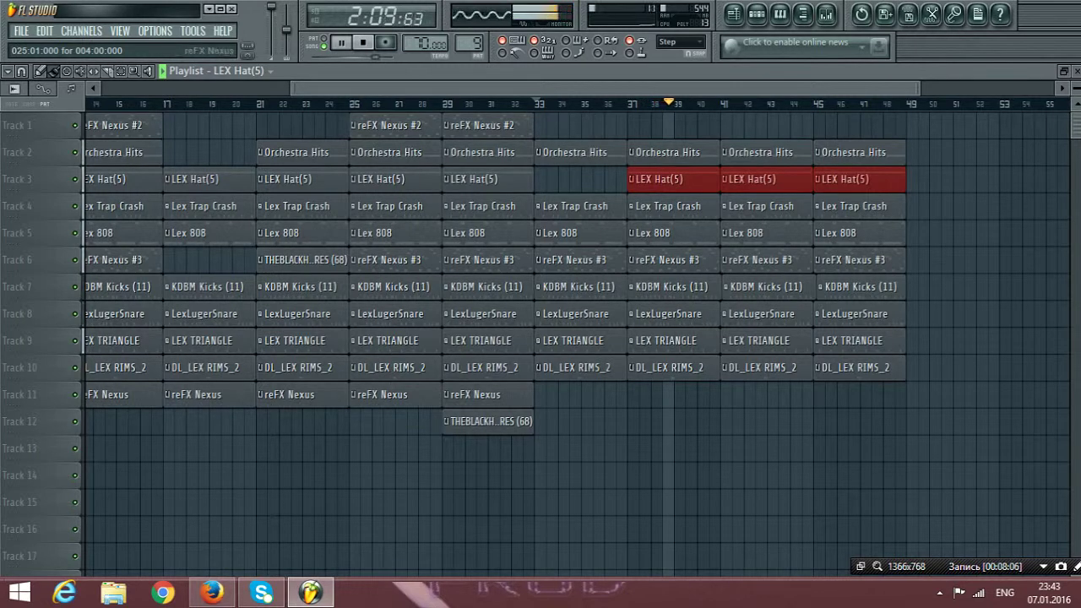
{"action": "left_click", "coordinate": [488, 395]}
{"action": "mouse_move", "coordinate": [720, 394]}
{"action": "left_mouse_down"}
{"action": "mouse_move", "coordinate": [832, 394]}
{"action": "mouse_move", "coordinate": [791, 395]}
{"action": "left_mouse_up"}
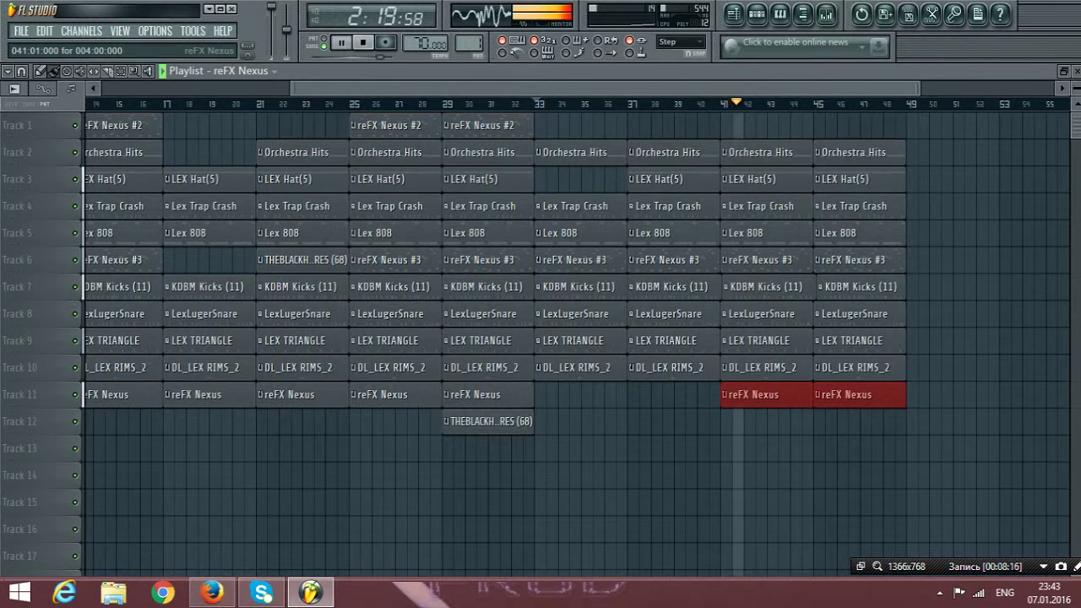
Step: Align the KDBM Kicks (11) clips on Track 7 with the starts of bars 41 and 45, then stop playback
{"action": "left_click", "coordinate": [713, 287]}
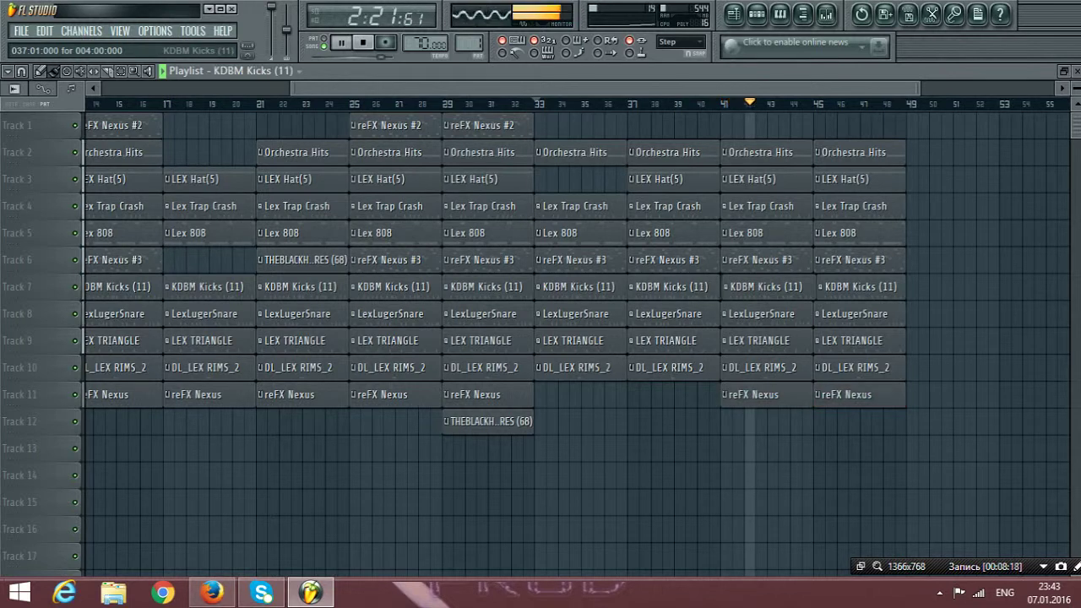
{"action": "left_click", "coordinate": [725, 288]}
{"action": "key", "text": "Escape"}
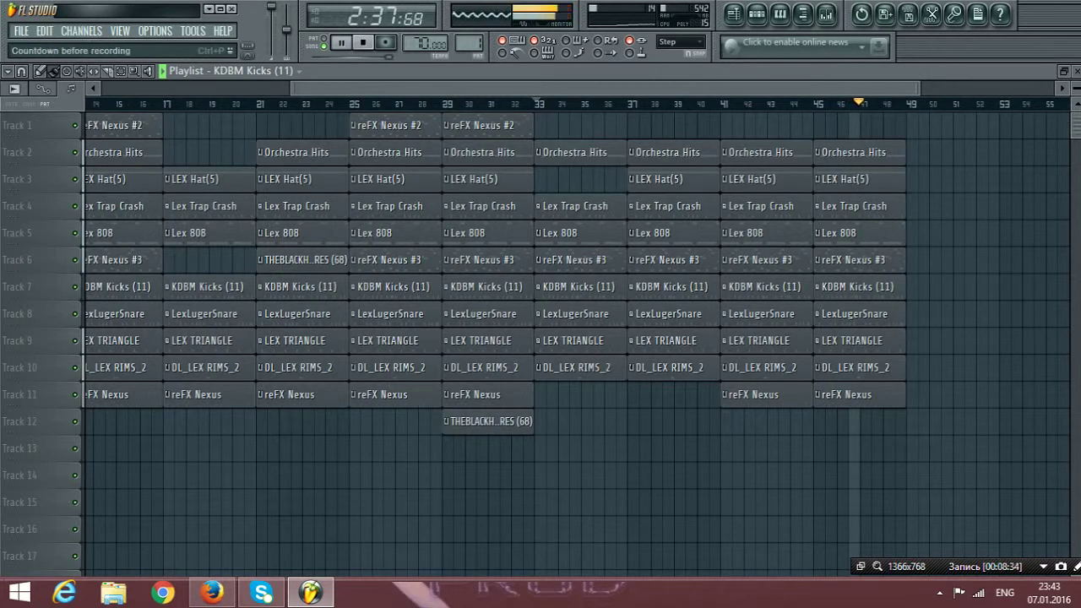
{"action": "left_click", "coordinate": [362, 42]}
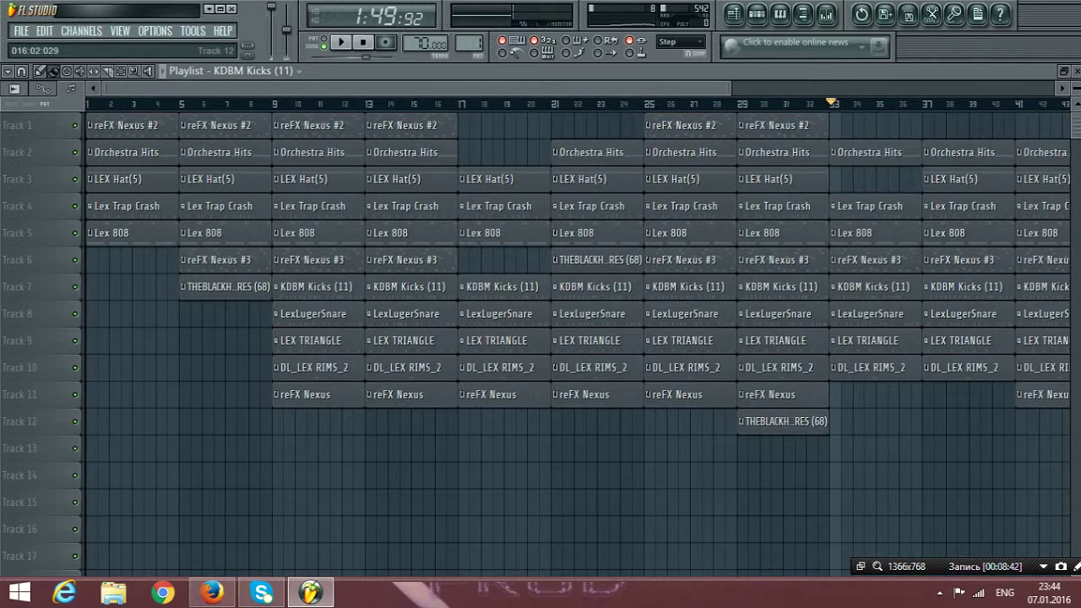
Step: Copy all Track 1 to Track 11 clips of bars 9 to 16 to bar 49 and play the song from just before that bar
{"action": "mouse_move", "coordinate": [440, 422]}
{"action": "left_mouse_down"}
{"action": "mouse_move", "coordinate": [273, 245]}
{"action": "mouse_move", "coordinate": [273, 127]}
{"action": "mouse_move", "coordinate": [319, 114]}
{"action": "mouse_move", "coordinate": [314, 125]}
{"action": "mouse_move", "coordinate": [1079, 125]}
{"action": "mouse_move", "coordinate": [938, 125]}
{"action": "left_mouse_up"}
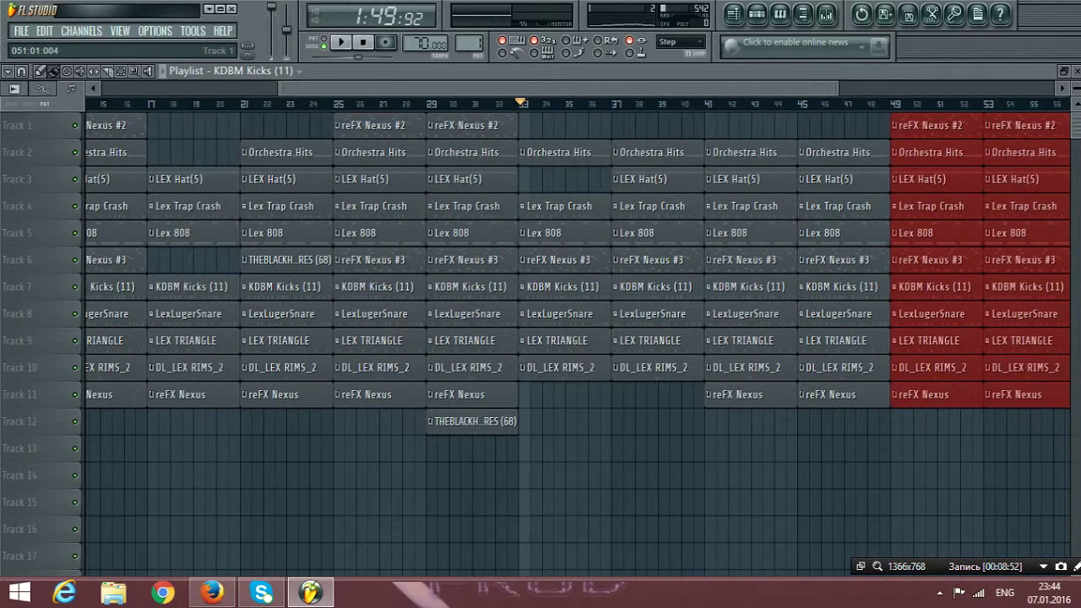
{"action": "left_click", "coordinate": [887, 103]}
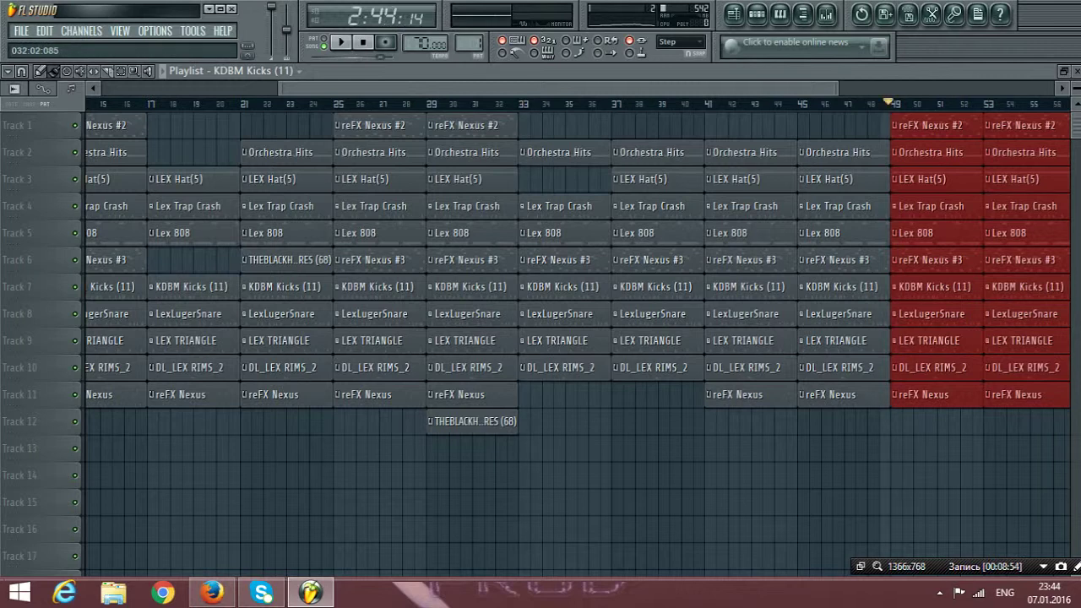
{"action": "key", "text": "space"}
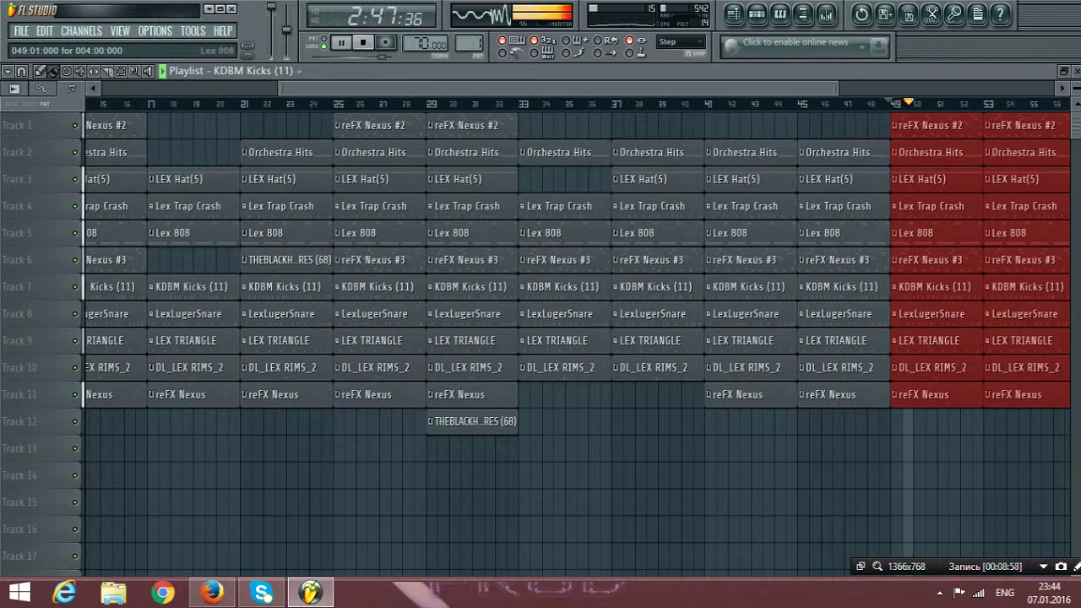
Step: Delete the Lex 808 clips on Track 5 and the KDBM Kicks (11) clips on Track 7 at bars 49 and 53
{"action": "right_click", "coordinate": [936, 233]}
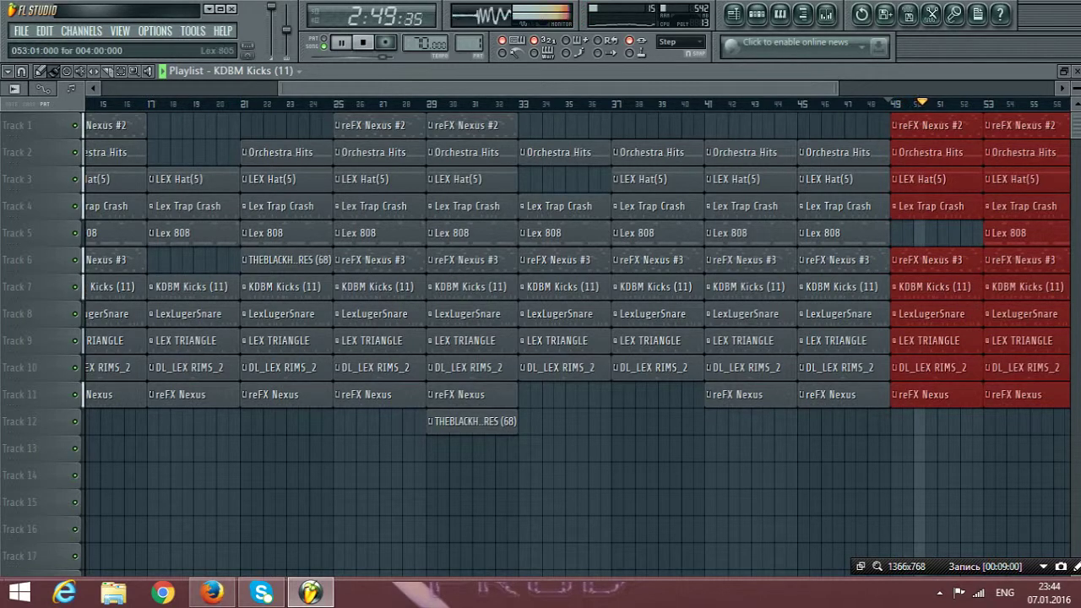
{"action": "right_click", "coordinate": [997, 234]}
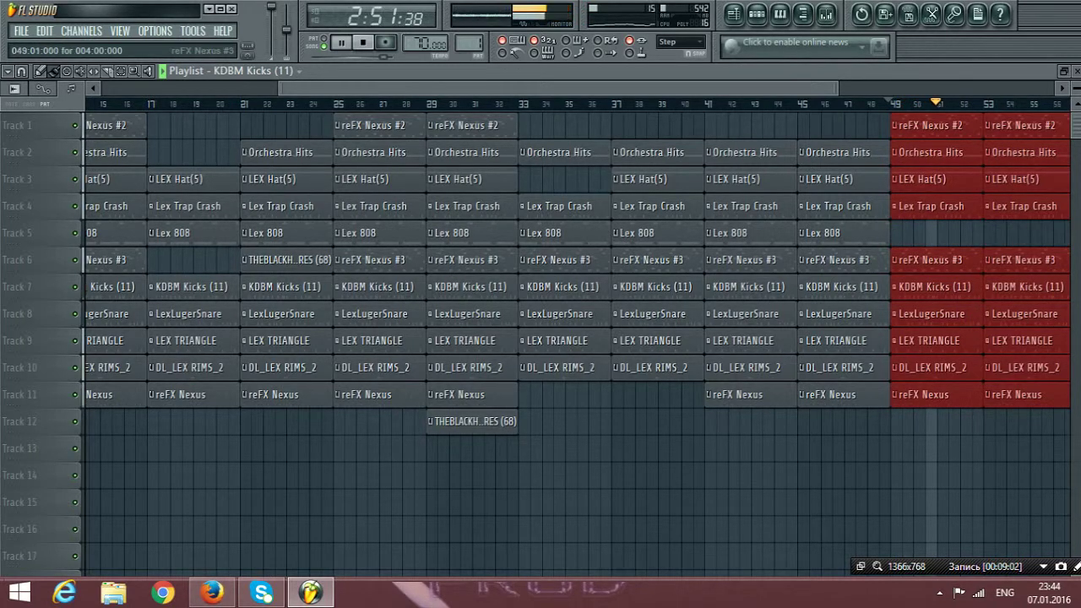
{"action": "right_click", "coordinate": [938, 287]}
{"action": "right_click", "coordinate": [1026, 287]}
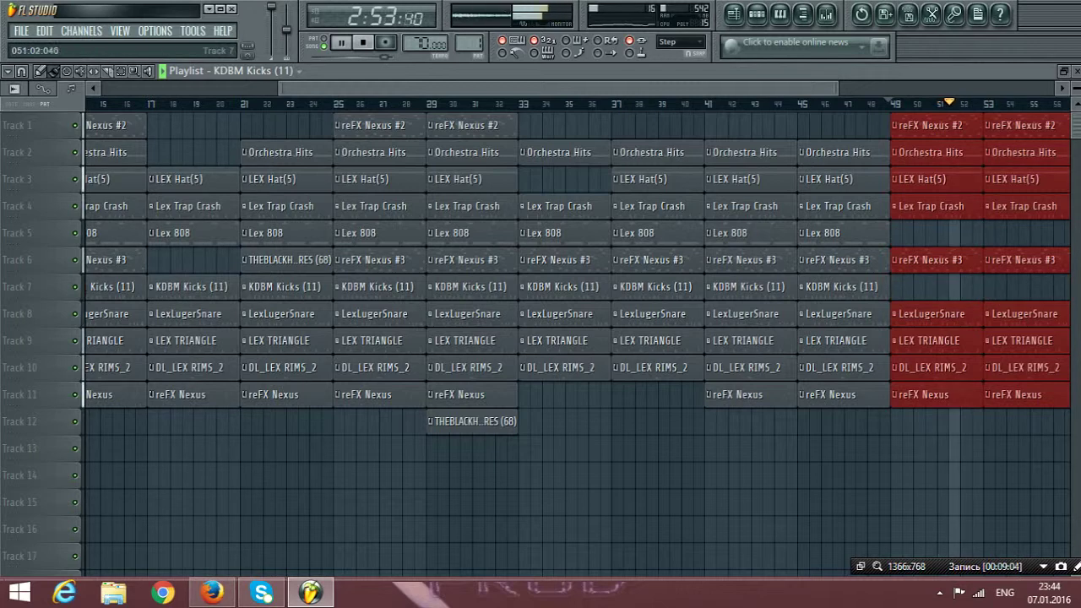
Step: Place a Lex 808 clip on Track 5 and a KDBM Kicks (11) clip on Track 7 at bar 53
{"action": "left_click_drag", "start_coordinate": [836, 88], "coordinate": [981, 88]}
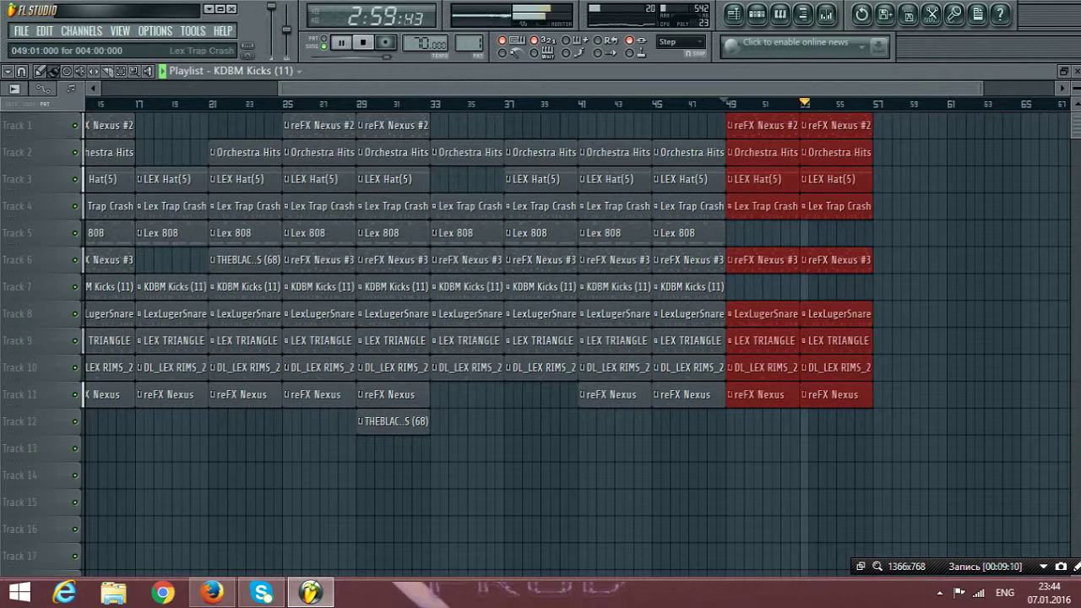
{"action": "left_click", "coordinate": [691, 233]}
{"action": "left_click", "coordinate": [805, 233]}
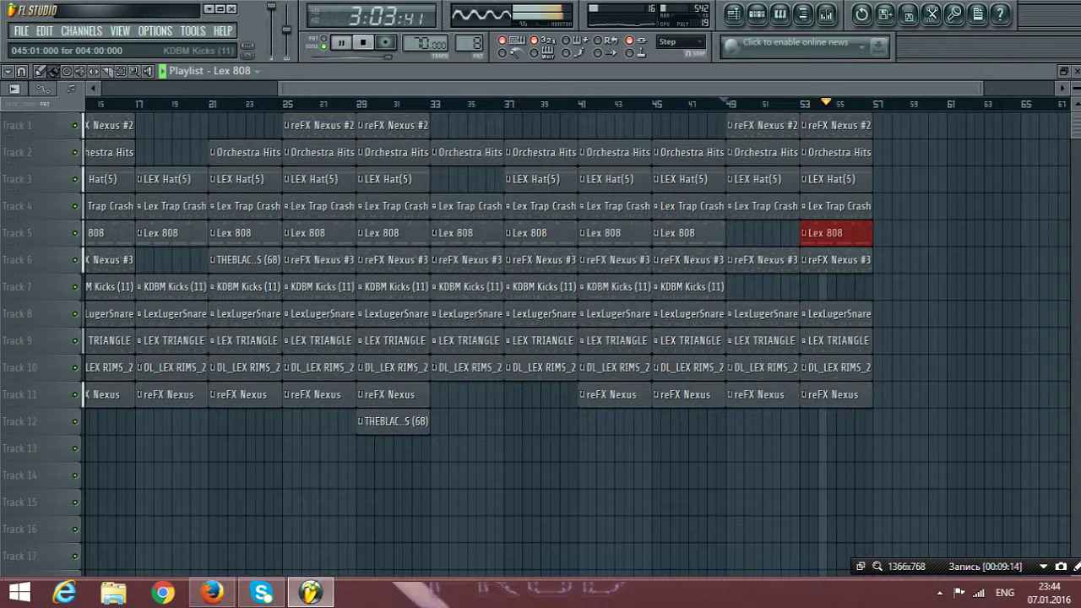
{"action": "left_click", "coordinate": [690, 287]}
{"action": "left_click", "coordinate": [836, 286]}
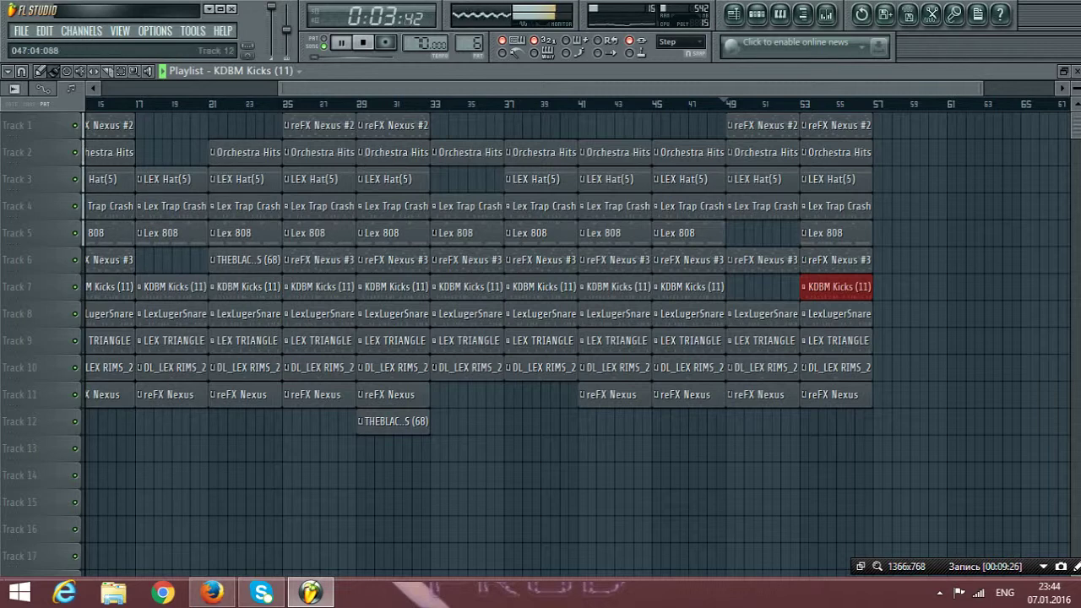
Step: Copy the Track 2 to Track 11 clips of bars 41 to 48 to bar 57 and play the song from there
{"action": "left_click_drag", "start_coordinate": [616, 434], "coordinate": [702, 139]}
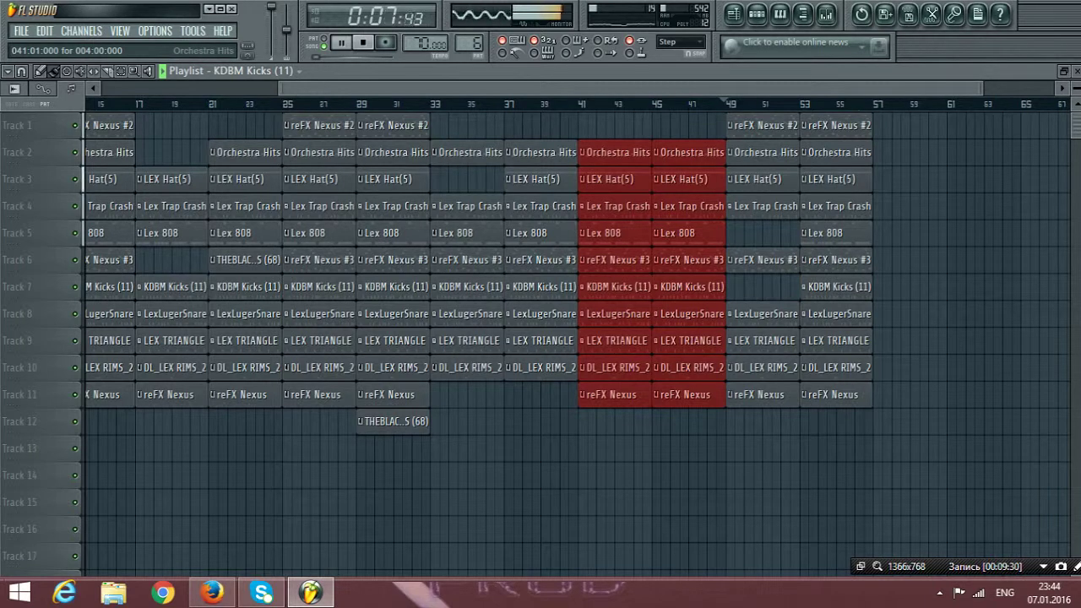
{"action": "left_click_drag", "start_coordinate": [615, 152], "coordinate": [912, 179]}
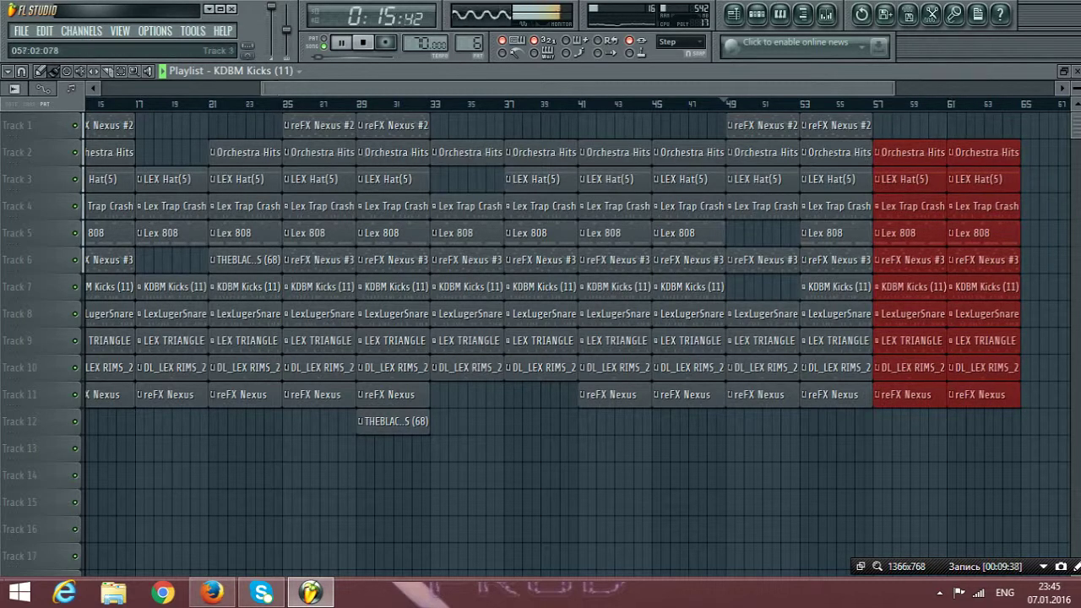
{"action": "left_click", "coordinate": [873, 103]}
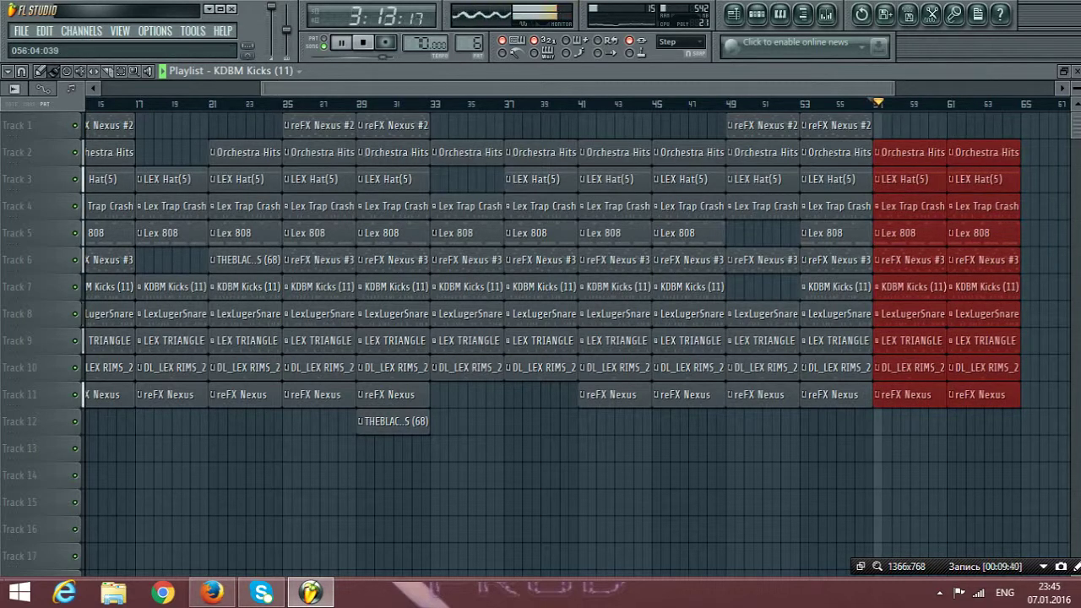
Step: Place THEBLACKHITTAZ_SNARES (68) clips on Track 12 at bars 45 and 53
{"action": "left_click", "coordinate": [393, 421]}
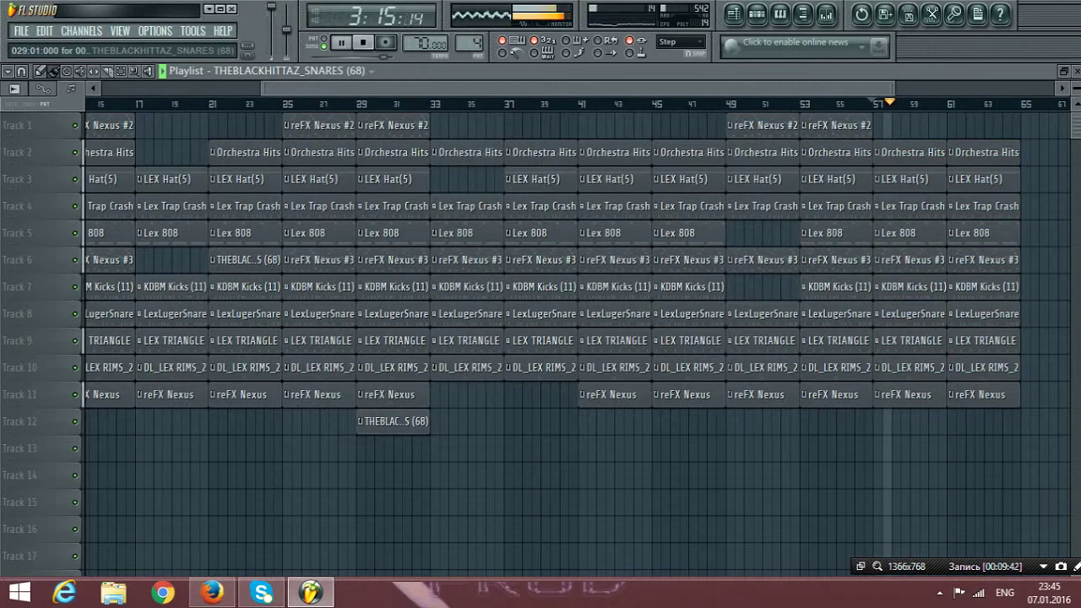
{"action": "left_click", "coordinate": [654, 421]}
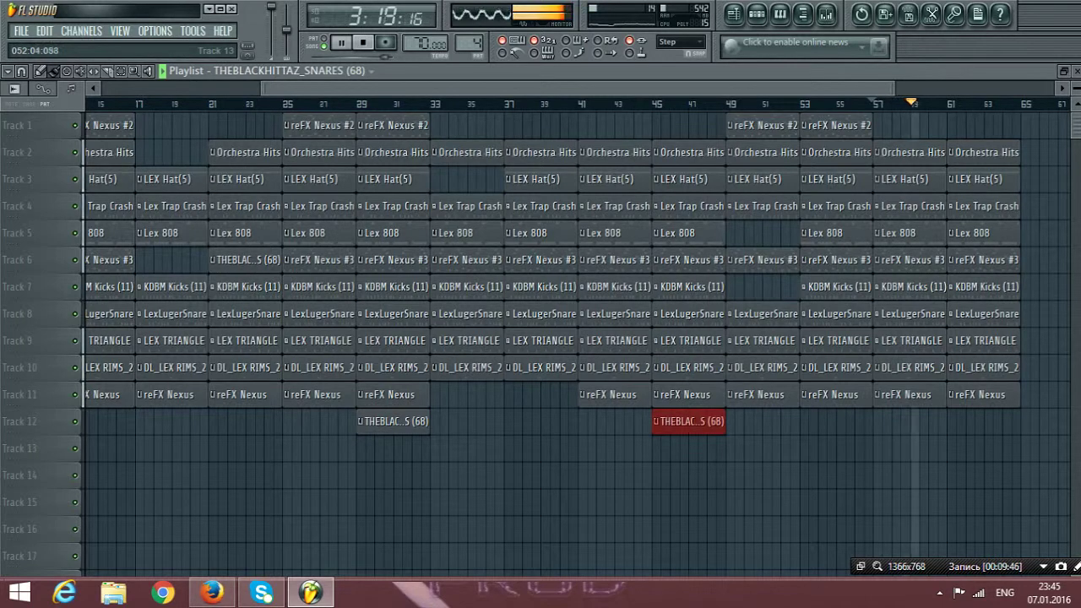
{"action": "left_click", "coordinate": [806, 420]}
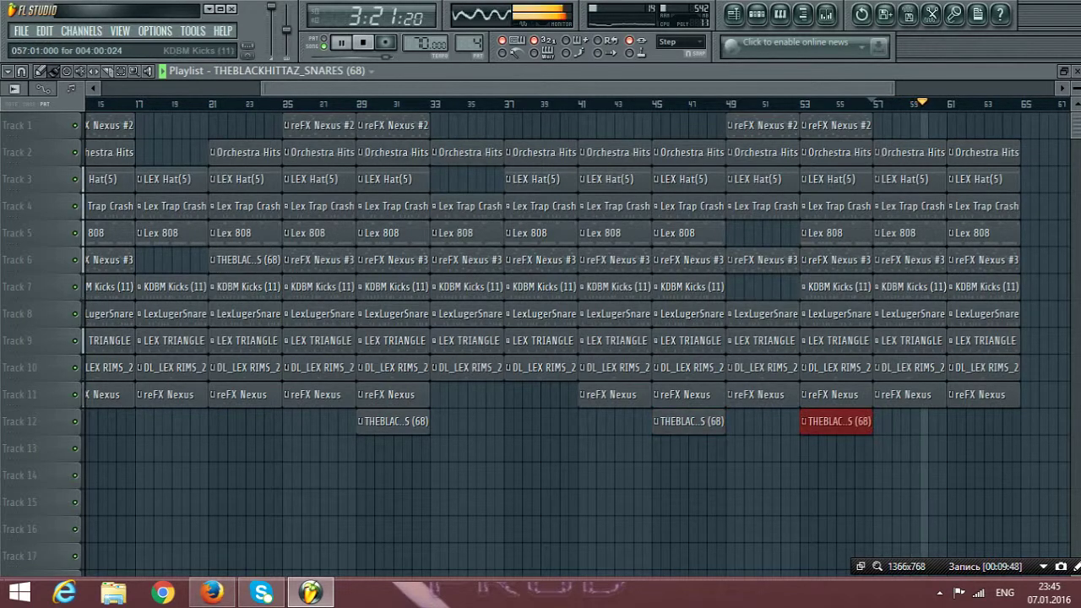
Step: Place reFX Nexus #2 clips on Track 1 at bars 57 and 61, and copy all Track 1 to Track 11 clips of bars 57 to 64 to bar 65
{"action": "left_click", "coordinate": [838, 125]}
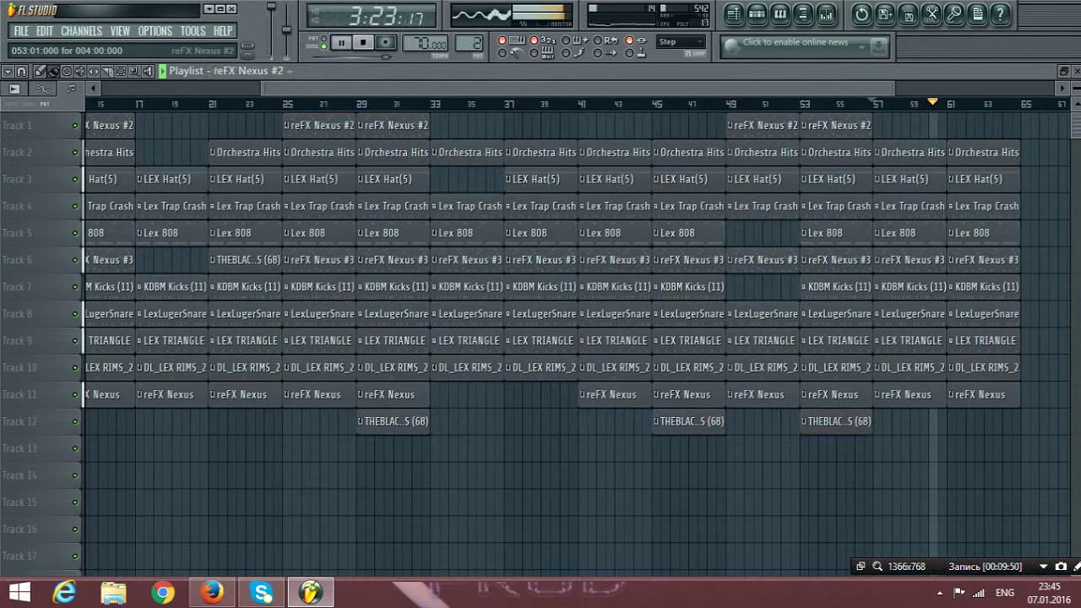
{"action": "left_click_drag", "start_coordinate": [877, 125], "coordinate": [956, 125]}
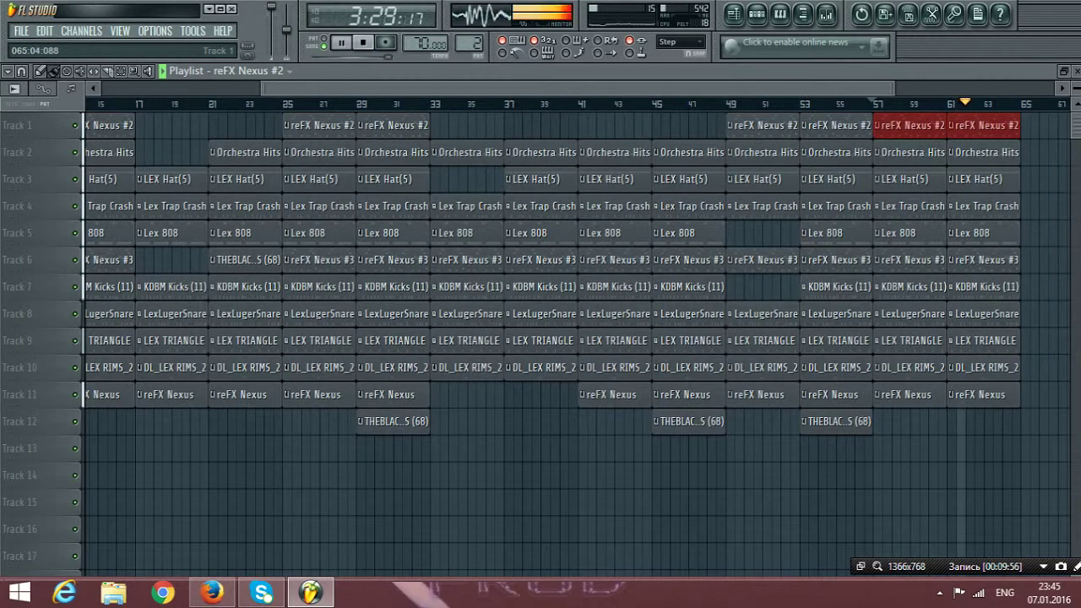
{"action": "left_click_drag", "start_coordinate": [1037, 115], "coordinate": [1035, 344]}
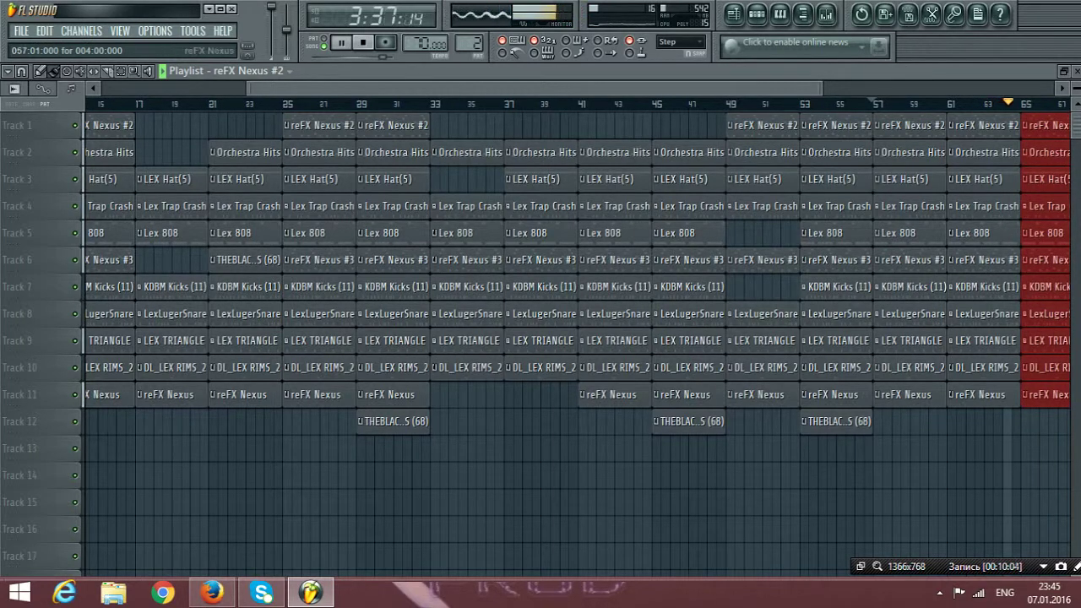
Step: Place a THEBLACKHITTAZ_SNARES (68) clip on Track 12 at bar 61
{"action": "left_click", "coordinate": [836, 421]}
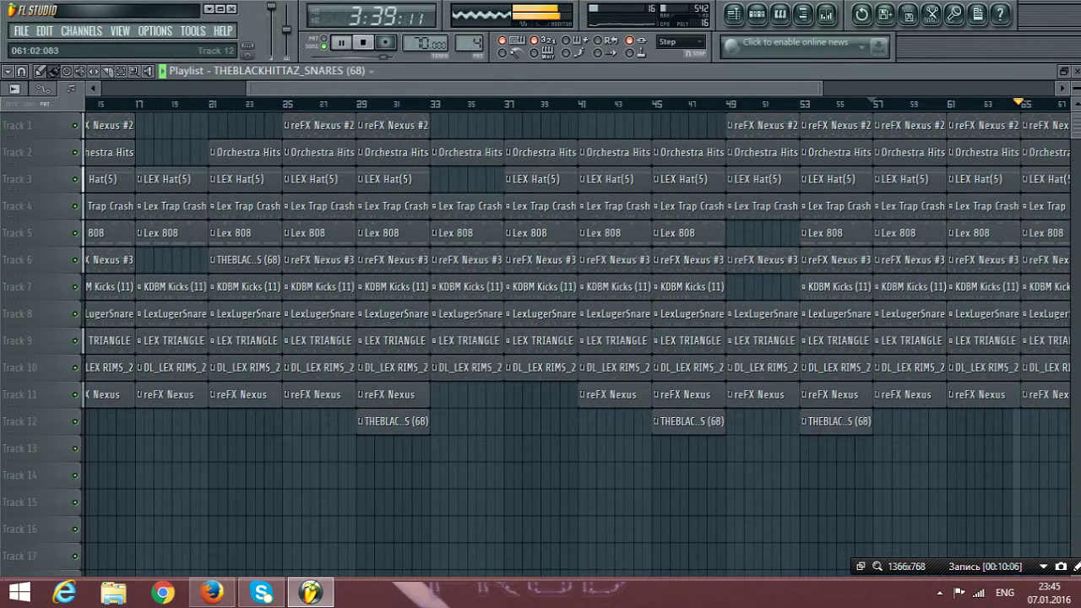
{"action": "left_click", "coordinate": [955, 422]}
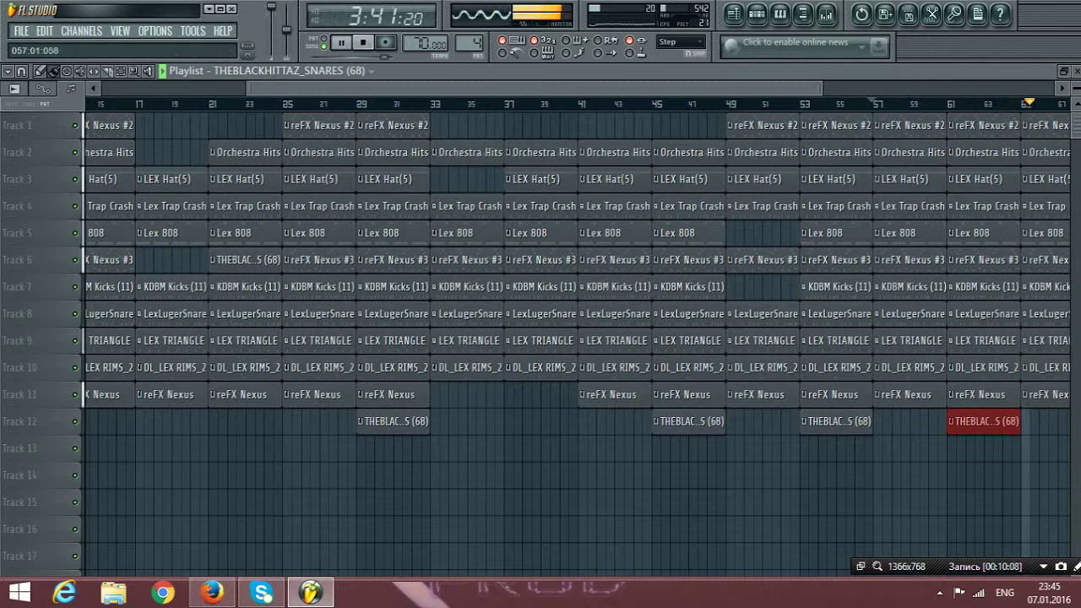
{"action": "left_click_drag", "start_coordinate": [896, 89], "coordinate": [936, 89]}
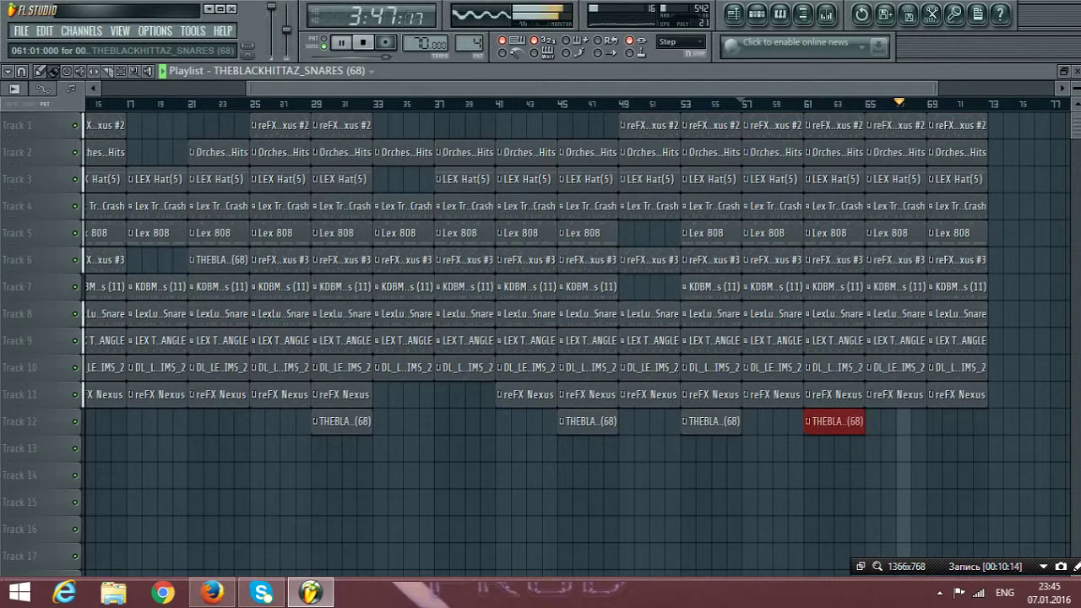
{"action": "mouse_move", "coordinate": [837, 421]}
{"action": "left_mouse_down"}
{"action": "mouse_move", "coordinate": [987, 421]}
{"action": "mouse_move", "coordinate": [839, 447]}
{"action": "mouse_move", "coordinate": [836, 422]}
{"action": "left_mouse_up"}
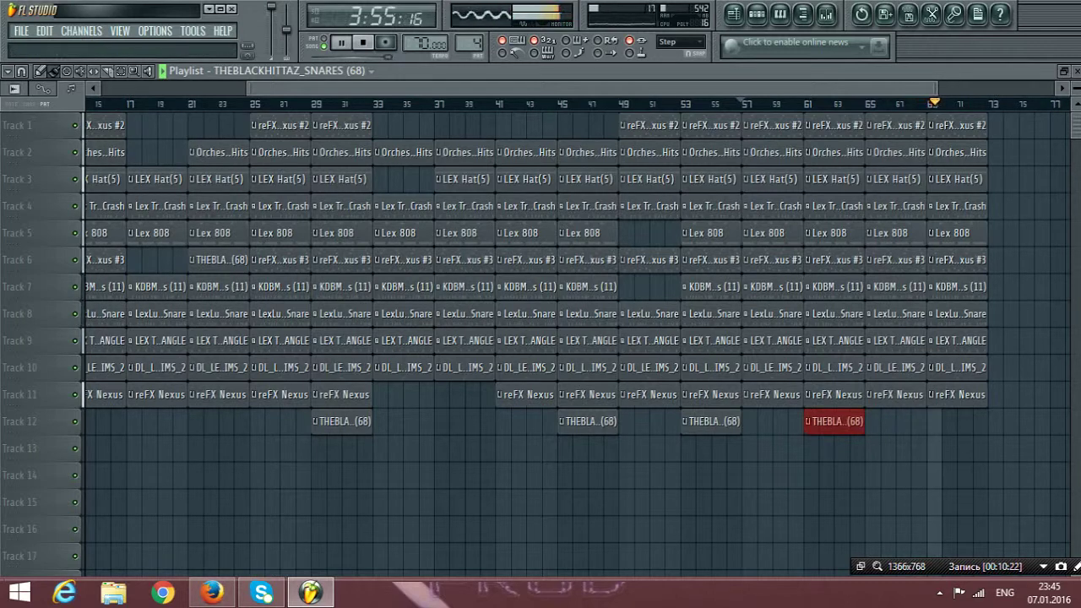
{"action": "left_click", "coordinate": [192, 31]}
{"action": "key", "text": "Right"}
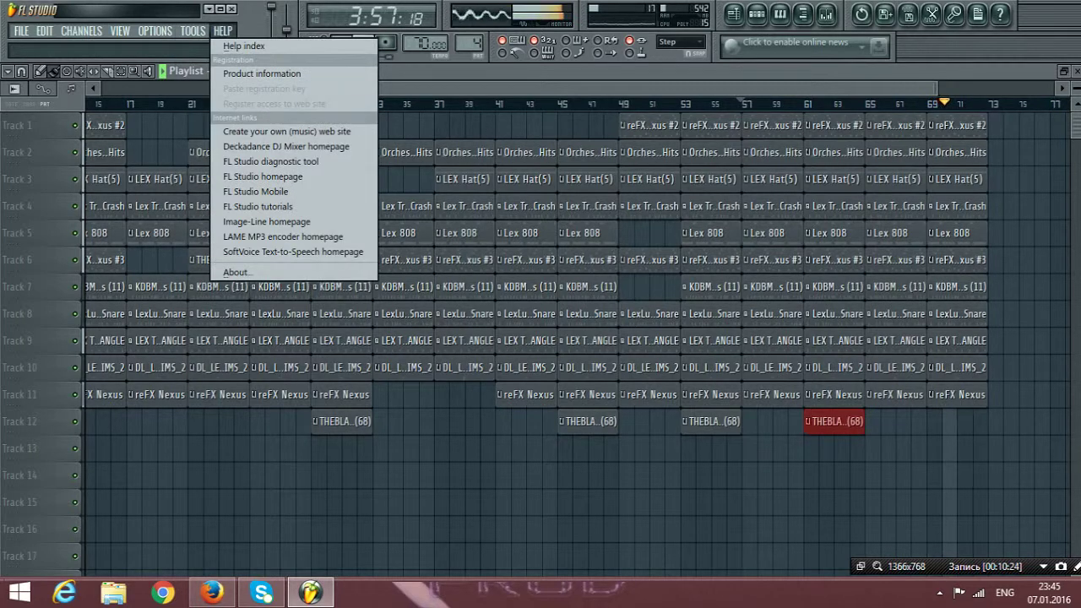
{"action": "key", "text": "Escape"}
Step: Create an automation clip for the master volume, enlarge the playlist tracks and stop playback
{"action": "right_click", "coordinate": [272, 7]}
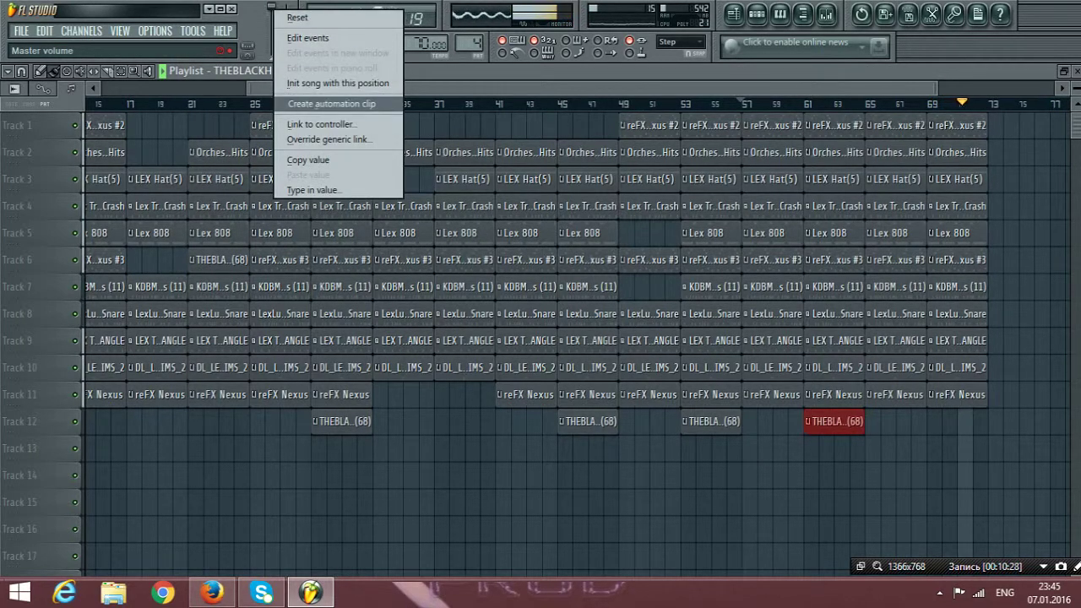
{"action": "left_click", "coordinate": [330, 103]}
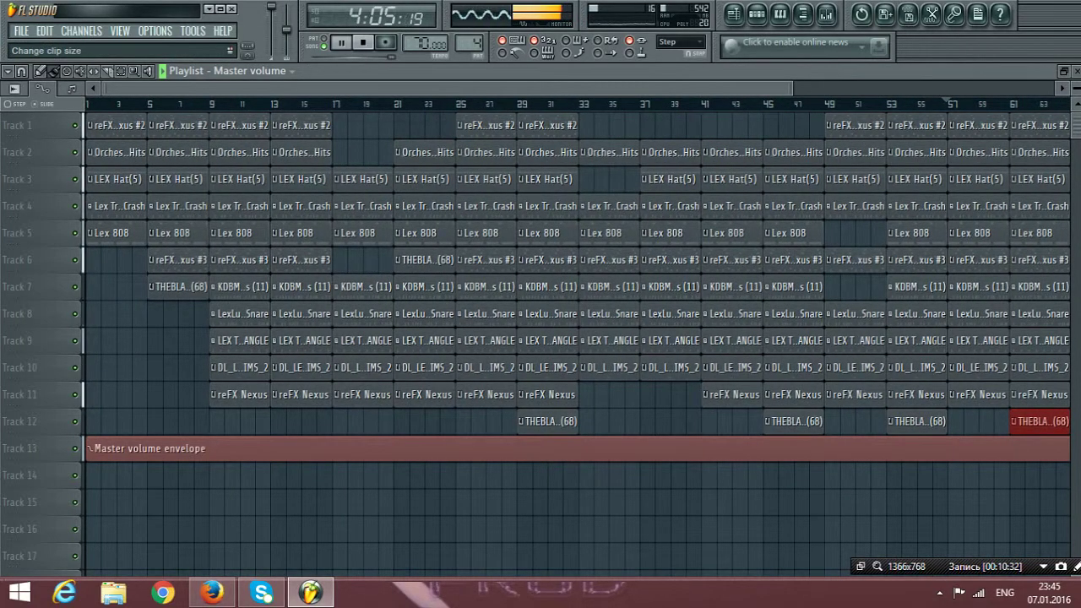
{"action": "left_click", "coordinate": [1075, 88]}
{"action": "scroll", "coordinate": [574, 287], "scroll_direction": "up", "scroll_amount": 4}
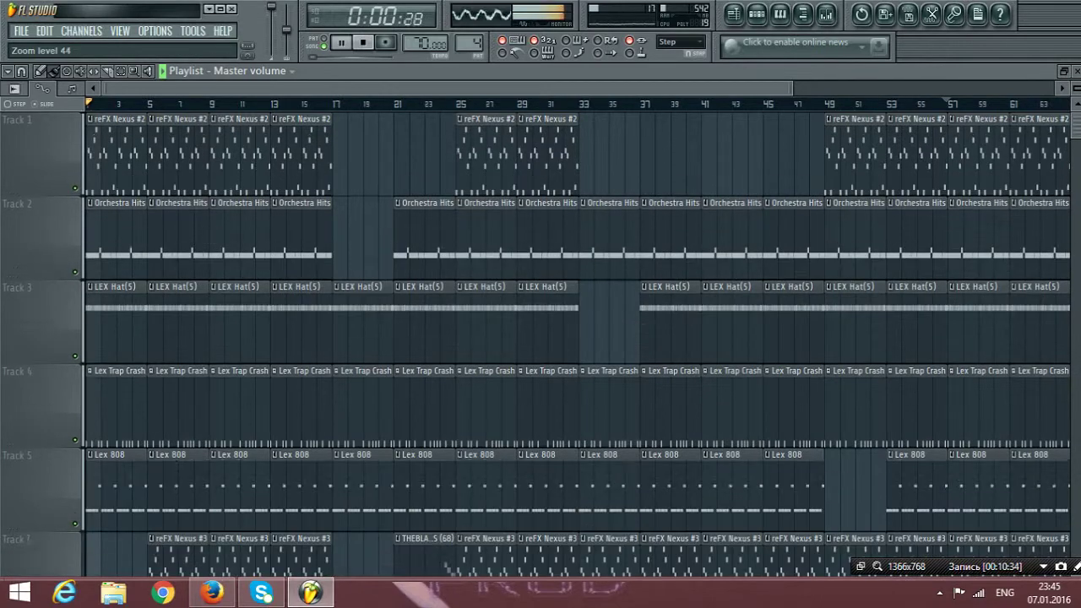
{"action": "key", "text": "space"}
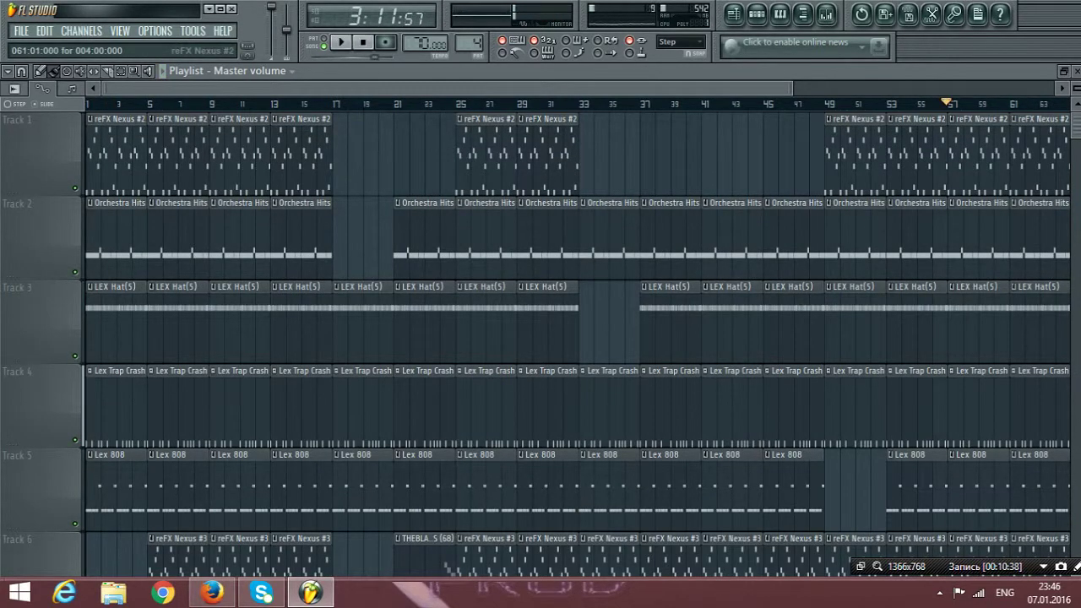
Step: Add a control point at bar 65 to the master volume envelope on Track 13
{"action": "scroll", "coordinate": [574, 338], "scroll_direction": "down", "scroll_amount": 10}
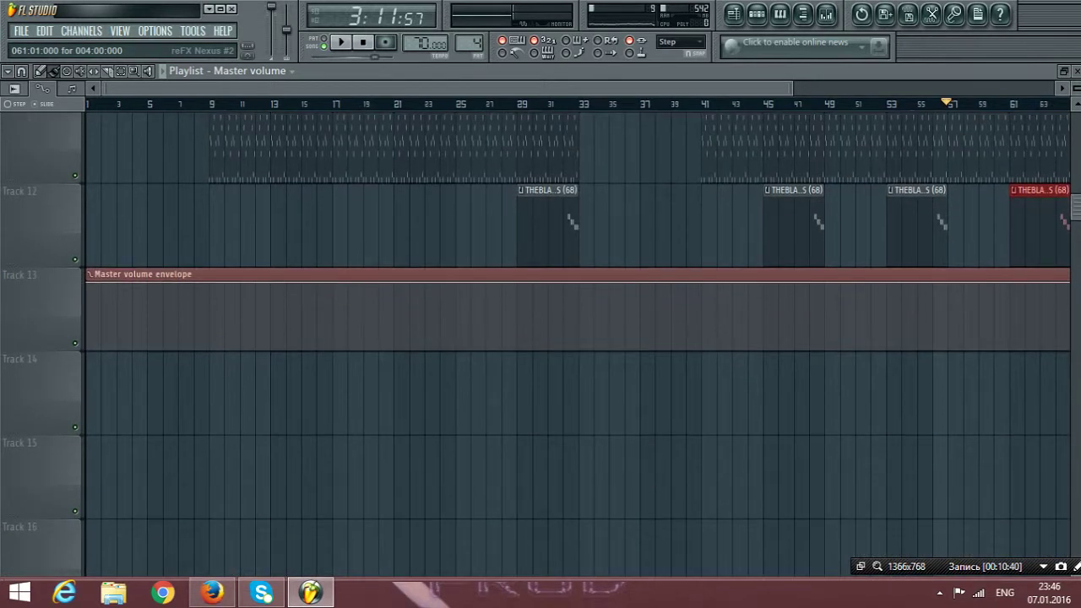
{"action": "scroll", "coordinate": [578, 337], "scroll_direction": "right", "scroll_amount": 6}
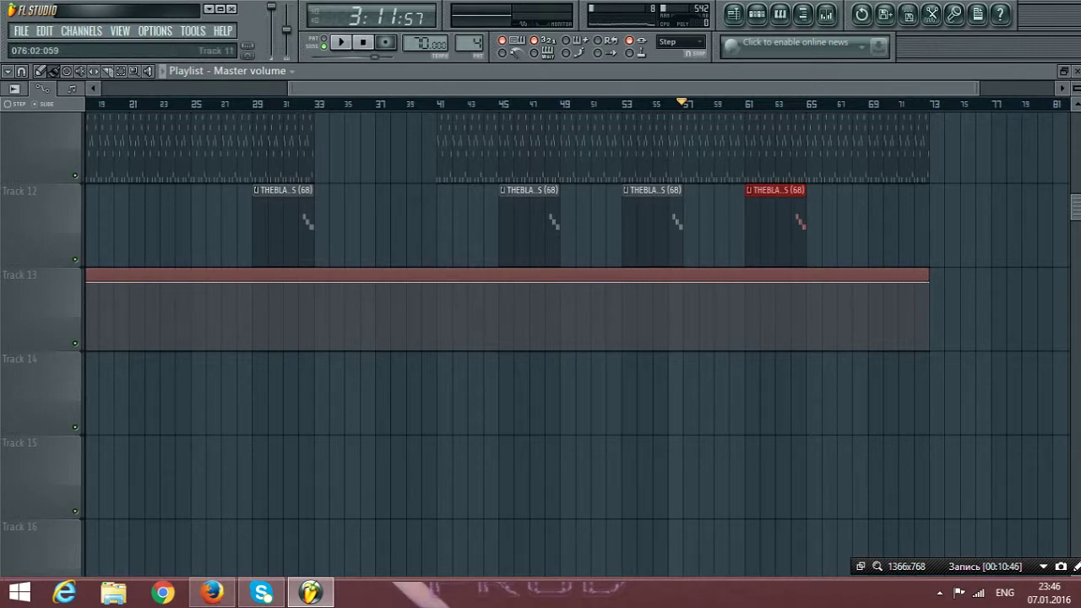
{"action": "left_click_drag", "start_coordinate": [978, 88], "coordinate": [283, 87]}
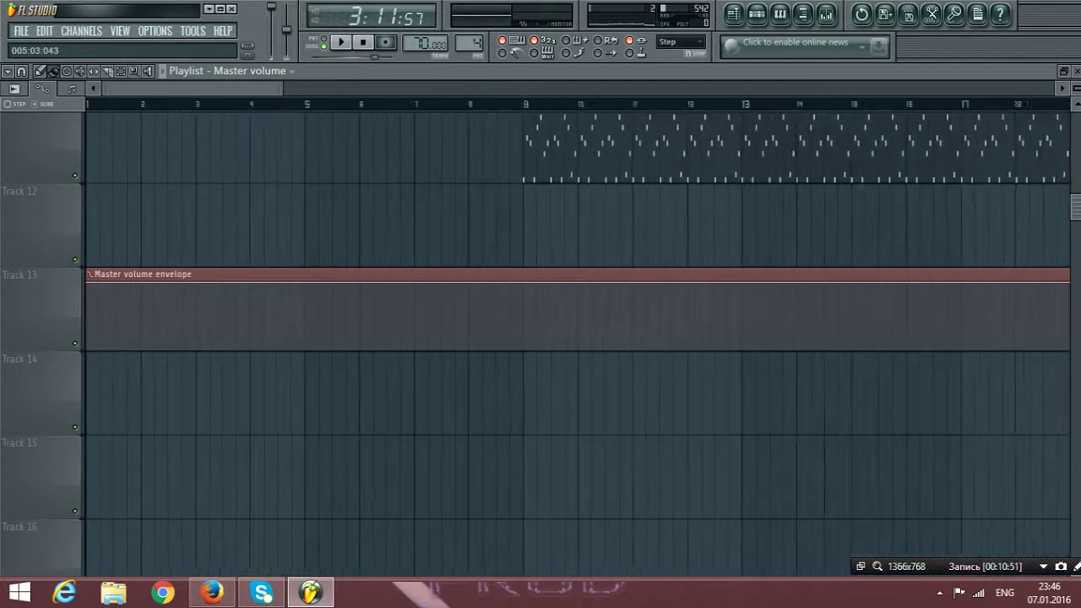
{"action": "scroll", "coordinate": [578, 338], "scroll_direction": "right", "scroll_amount": 7}
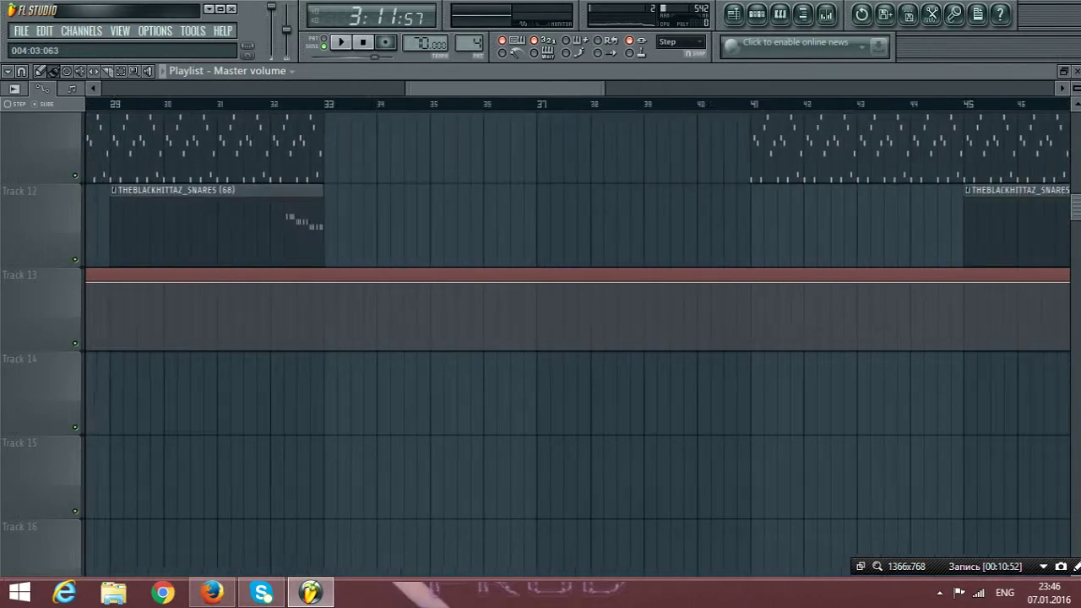
{"action": "scroll", "coordinate": [578, 338], "scroll_direction": "right", "scroll_amount": 7}
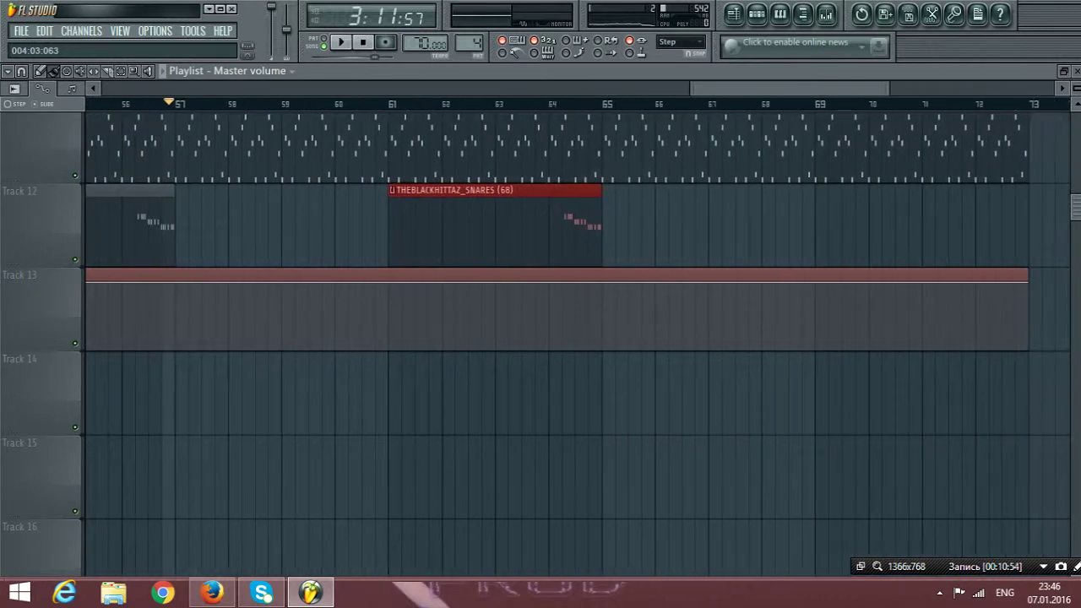
{"action": "scroll", "coordinate": [577, 338], "scroll_direction": "right", "scroll_amount": 1}
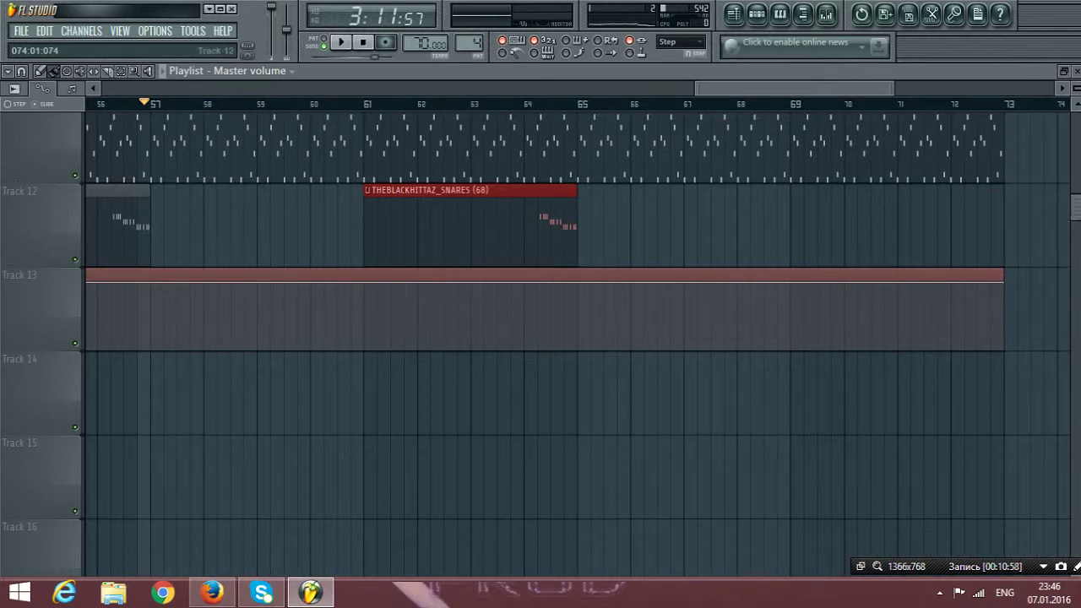
{"action": "scroll", "coordinate": [577, 338], "scroll_direction": "up", "scroll_amount": 3}
{"action": "scroll", "coordinate": [578, 338], "scroll_direction": "down", "scroll_amount": 1}
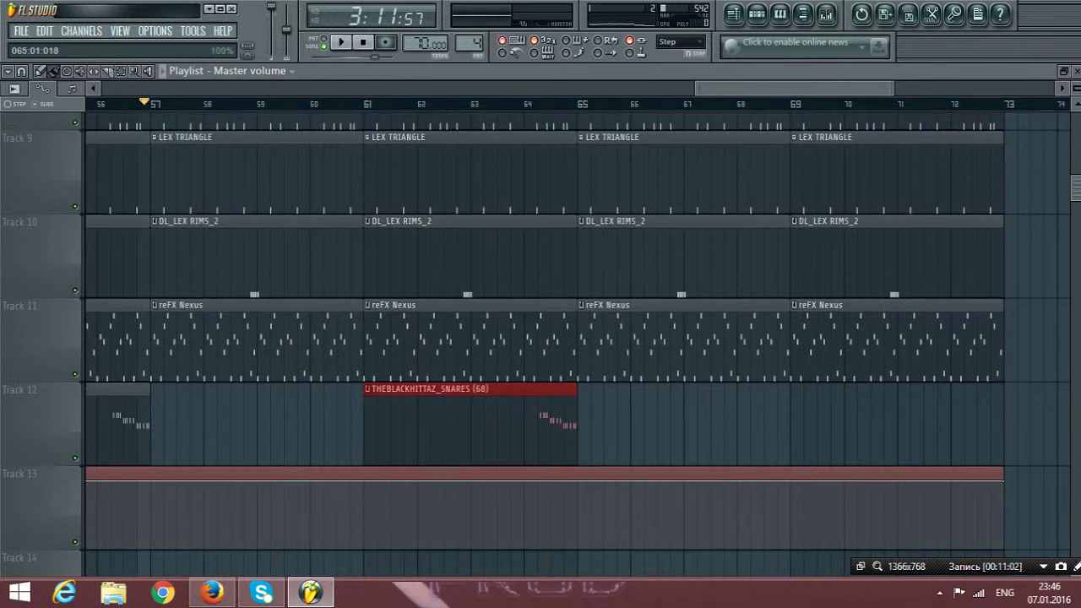
{"action": "right_click", "coordinate": [577, 483]}
{"action": "left_click_drag", "start_coordinate": [577, 482], "coordinate": [578, 480]}
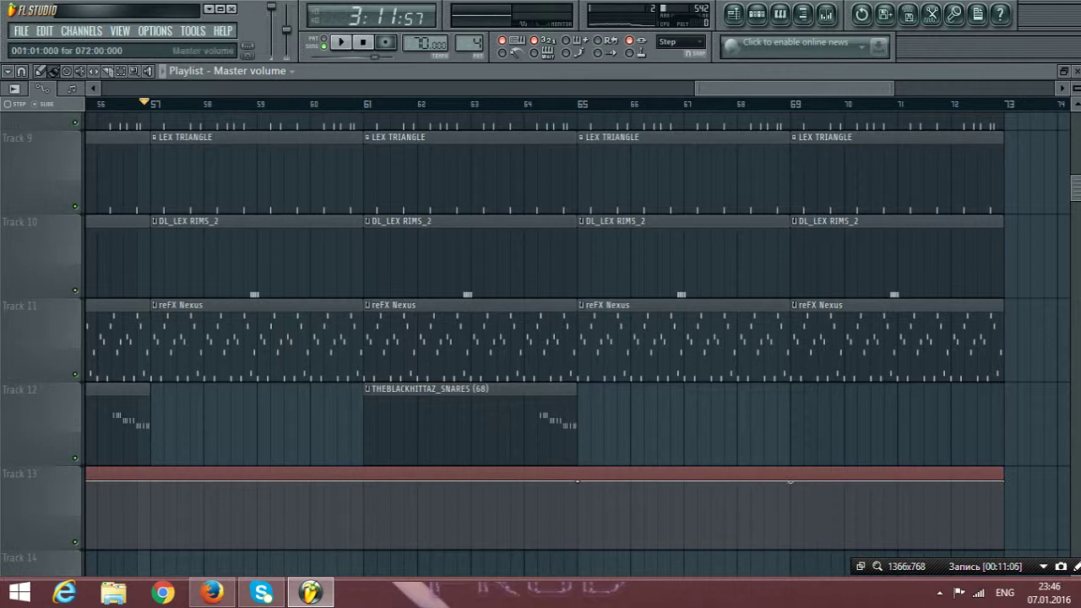
Step: Lower the master volume envelope's end point at bar 73 to near zero and bend the fade-out so it drops mostly after bar 69
{"action": "left_click_drag", "start_coordinate": [1003, 480], "coordinate": [1003, 546]}
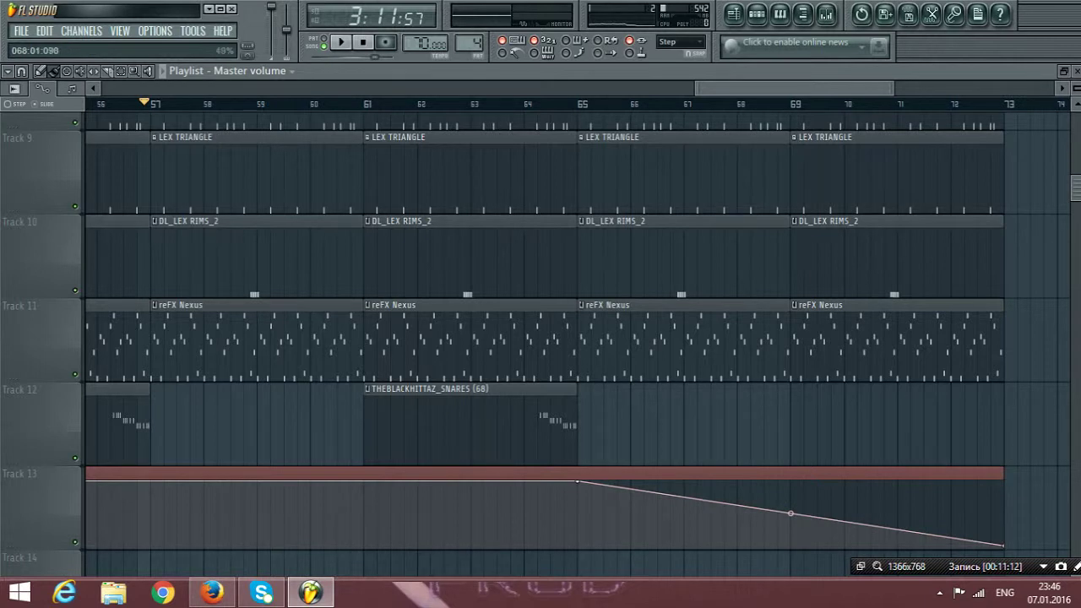
{"action": "left_click_drag", "start_coordinate": [790, 513], "coordinate": [790, 486]}
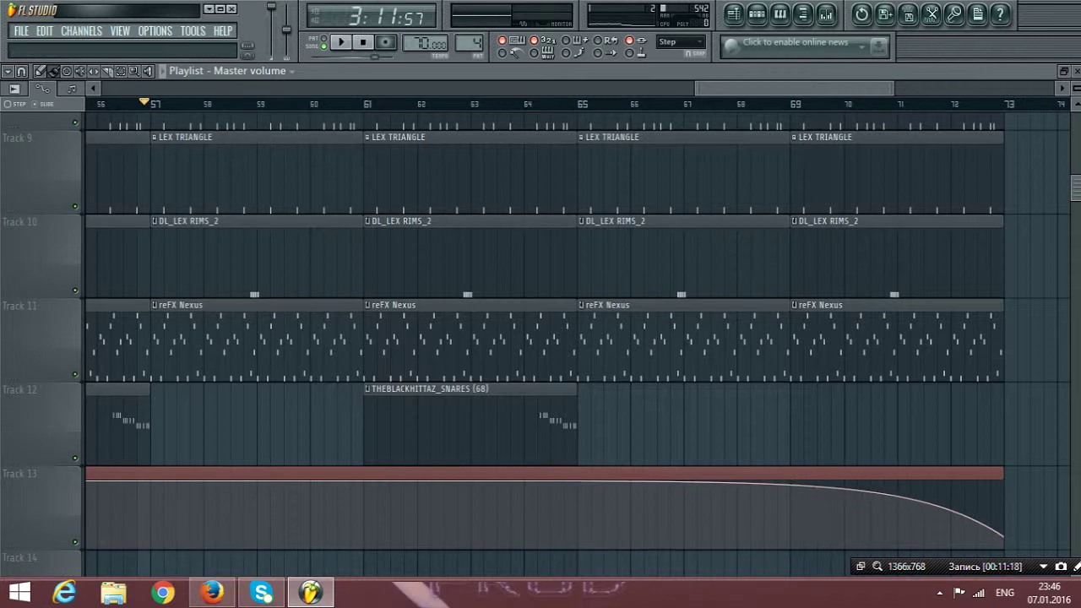
Step: Play the song from about bar 63, make the master volume fade-out curve slightly less bent, and stop playback
{"action": "left_click", "coordinate": [578, 104]}
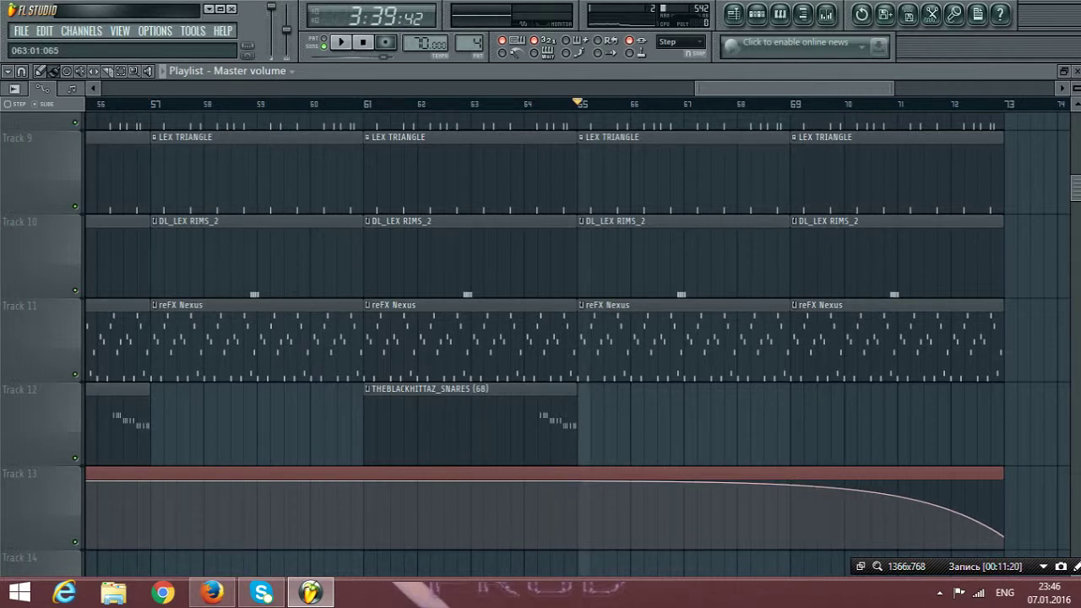
{"action": "left_click", "coordinate": [480, 104]}
{"action": "left_click", "coordinate": [340, 42]}
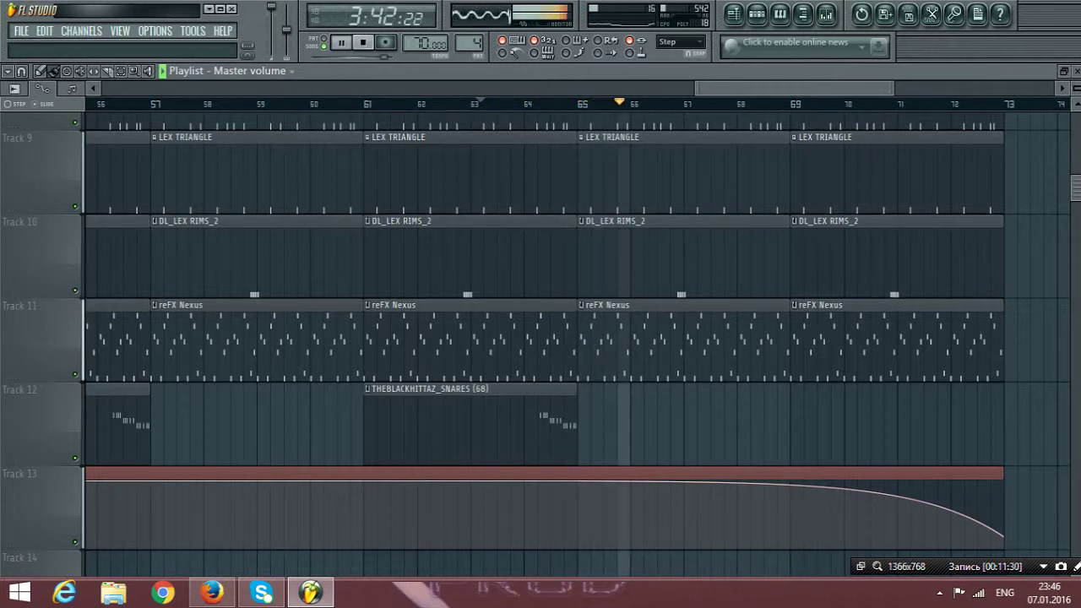
{"action": "left_click_drag", "start_coordinate": [790, 485], "coordinate": [790, 488]}
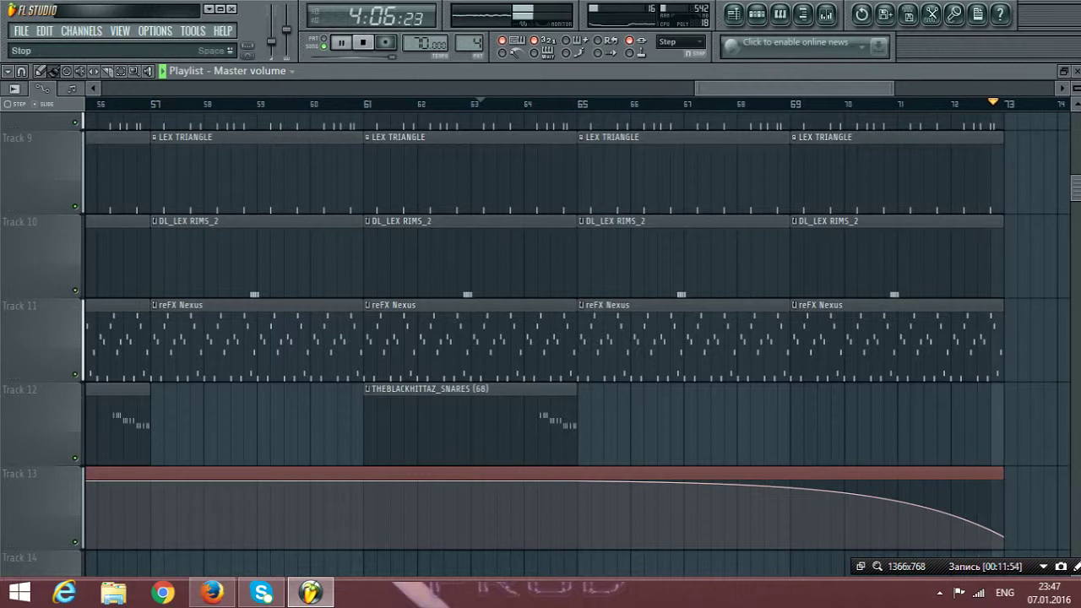
{"action": "left_click", "coordinate": [363, 42]}
{"action": "left_click", "coordinate": [363, 42]}
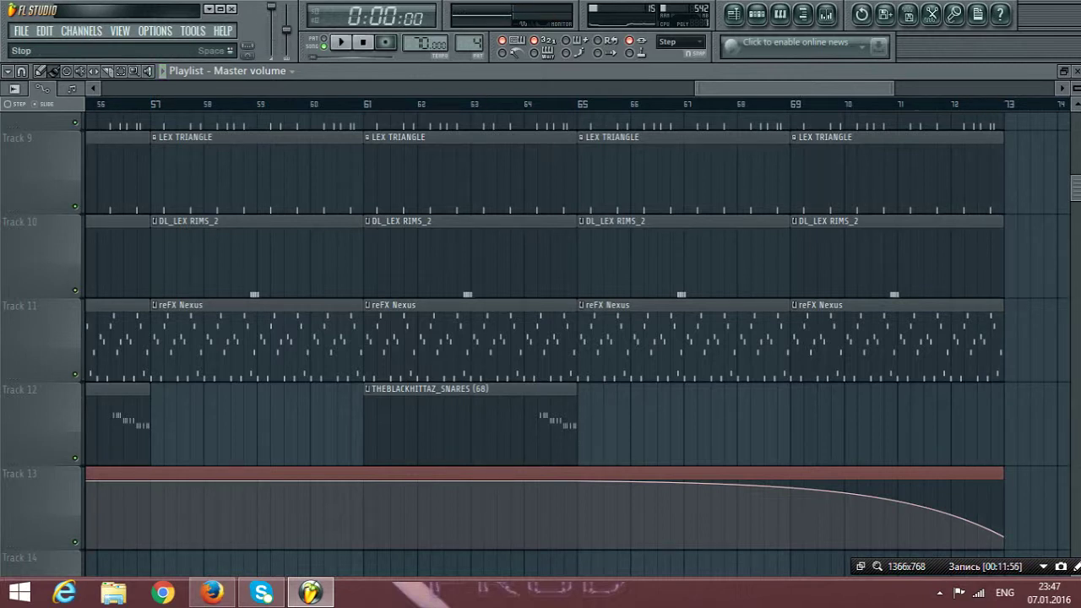